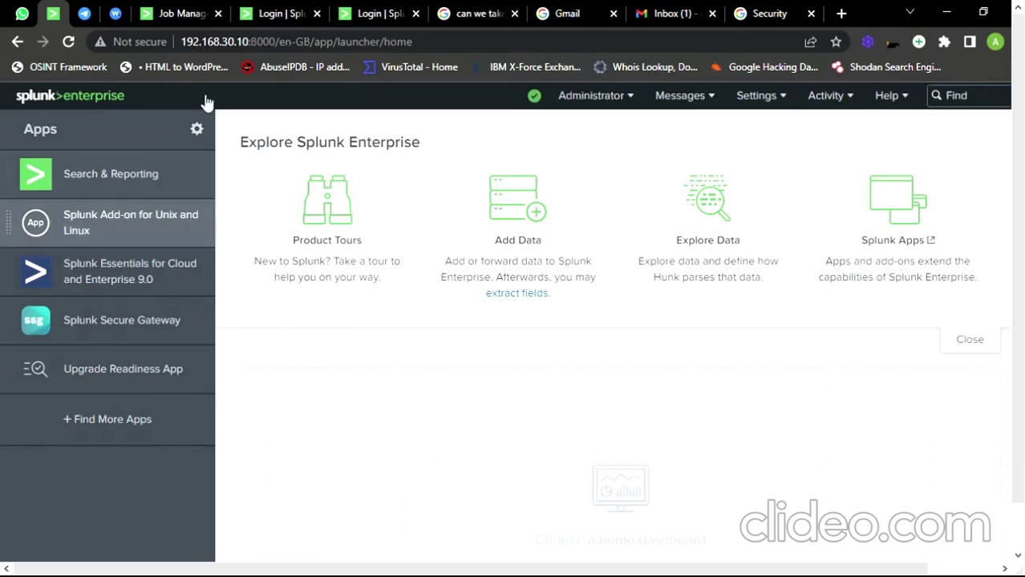
- Install the Wazuh app by uploading the wazuh_435.tgz package from the Manage Apps page
click(194, 127)
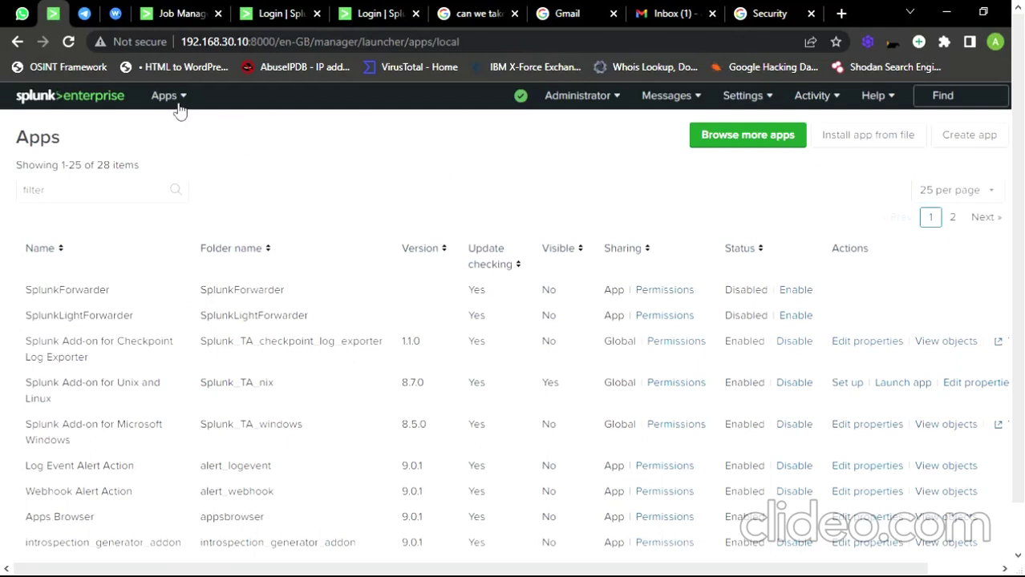
click(174, 104)
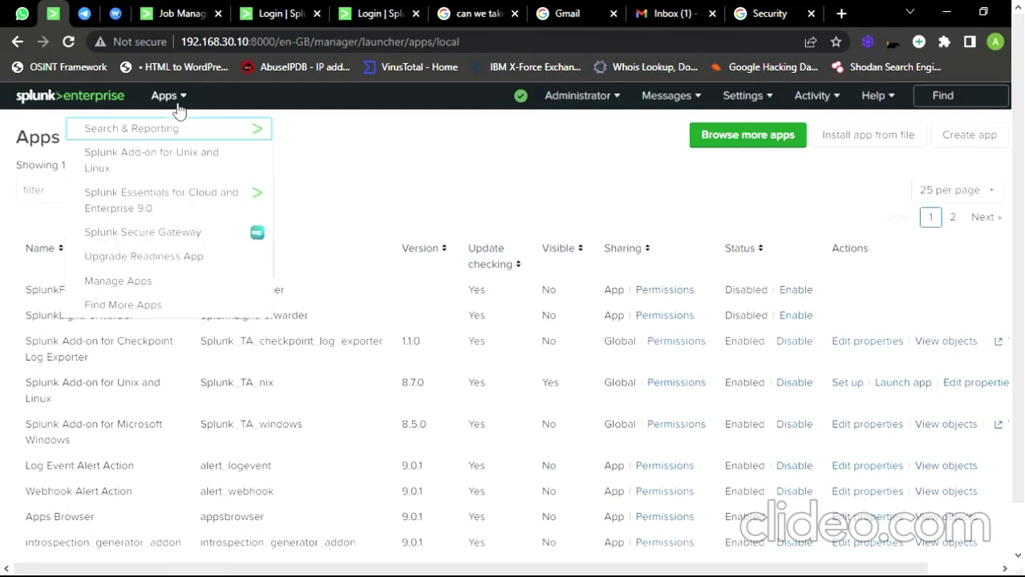
click(144, 281)
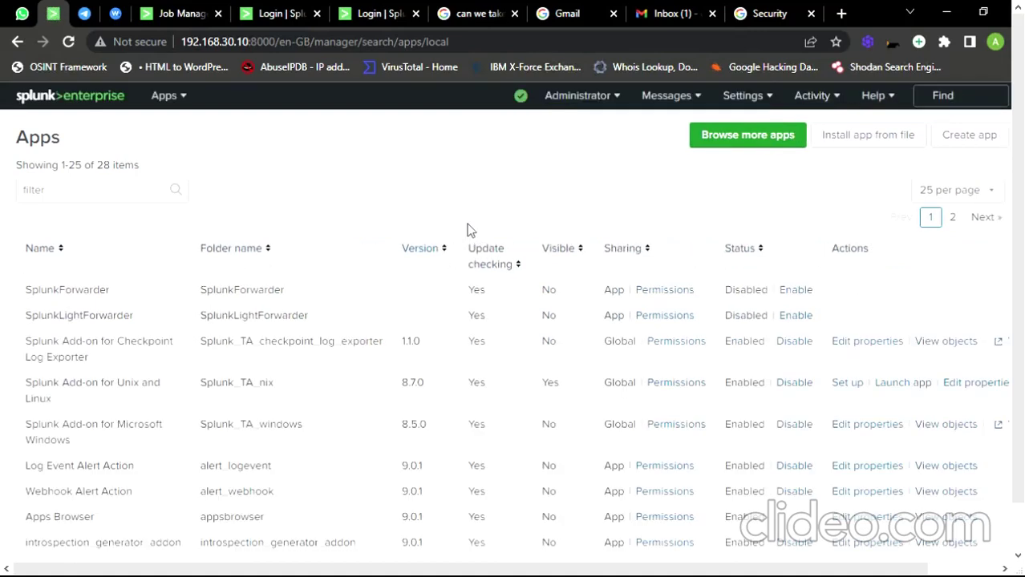
click(854, 150)
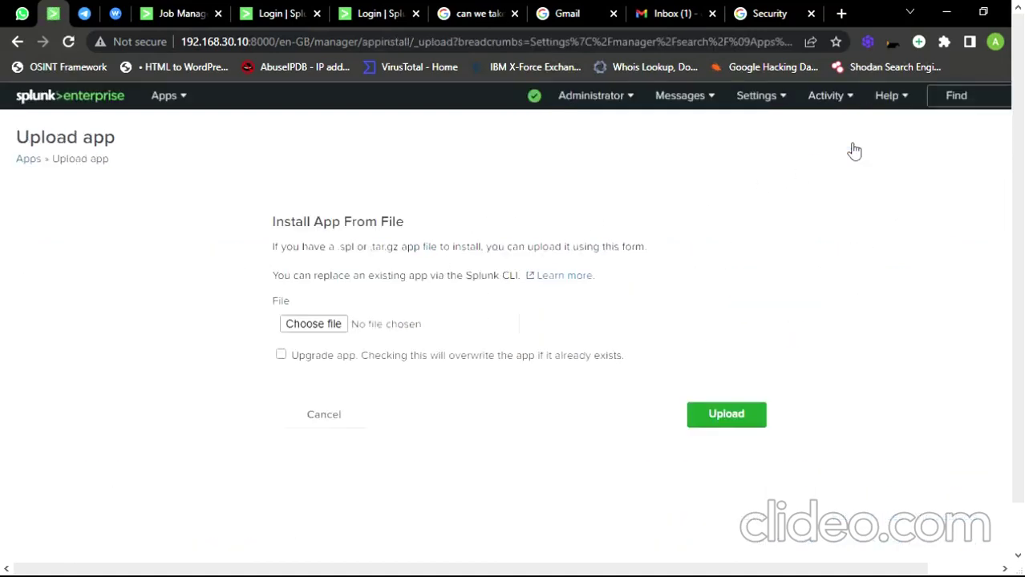
click(312, 323)
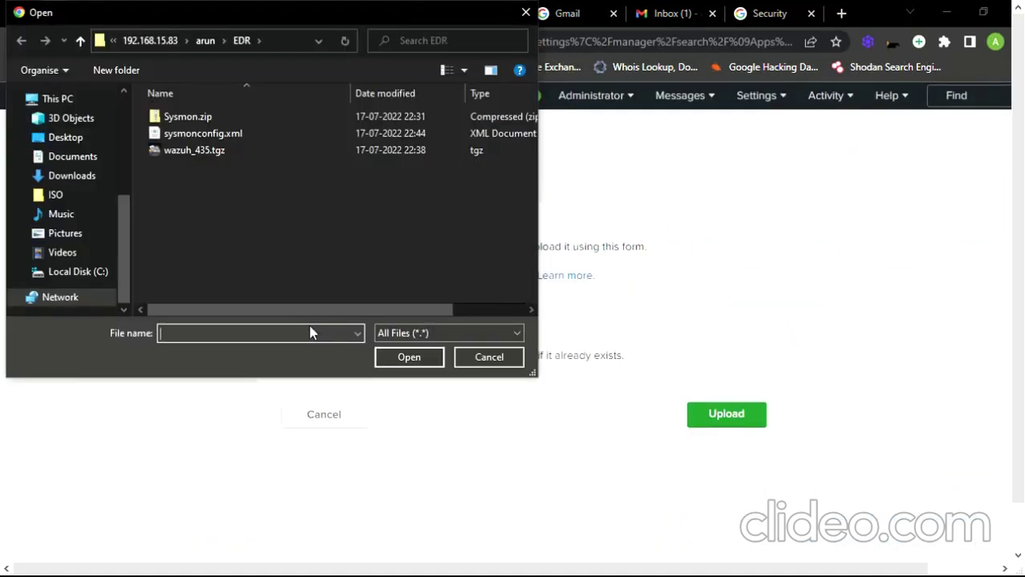
double_click(194, 153)
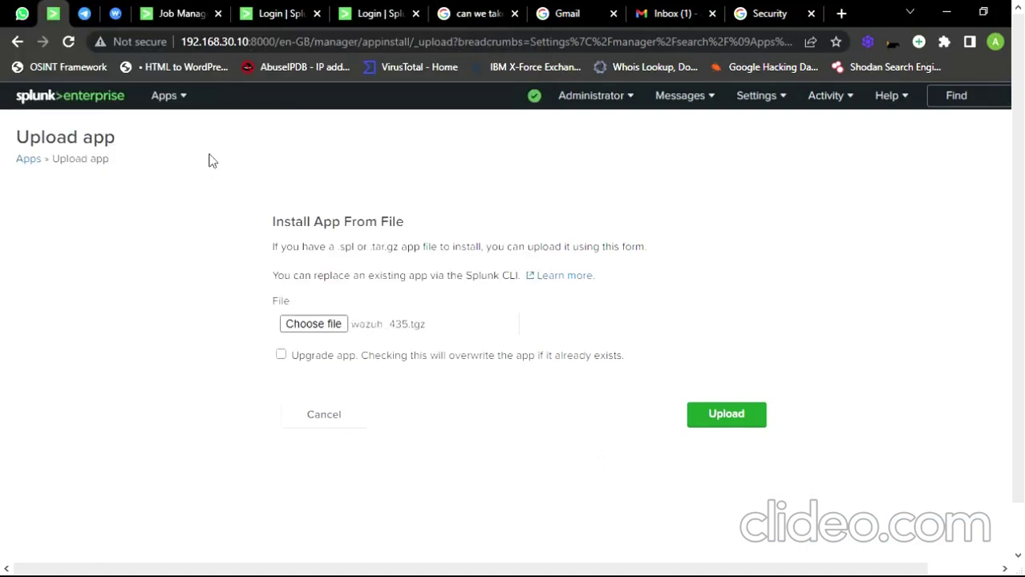
click(731, 415)
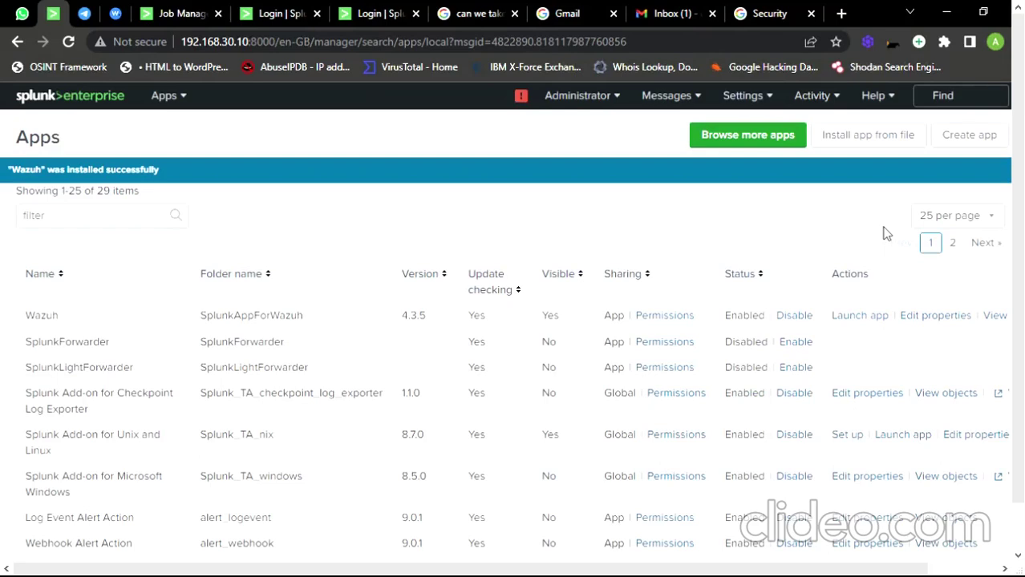
- Create and save a new events index named 'wizuh' under Settings > Indexes
scroll(433, 268, down, 2)
scroll(435, 268, up, 2)
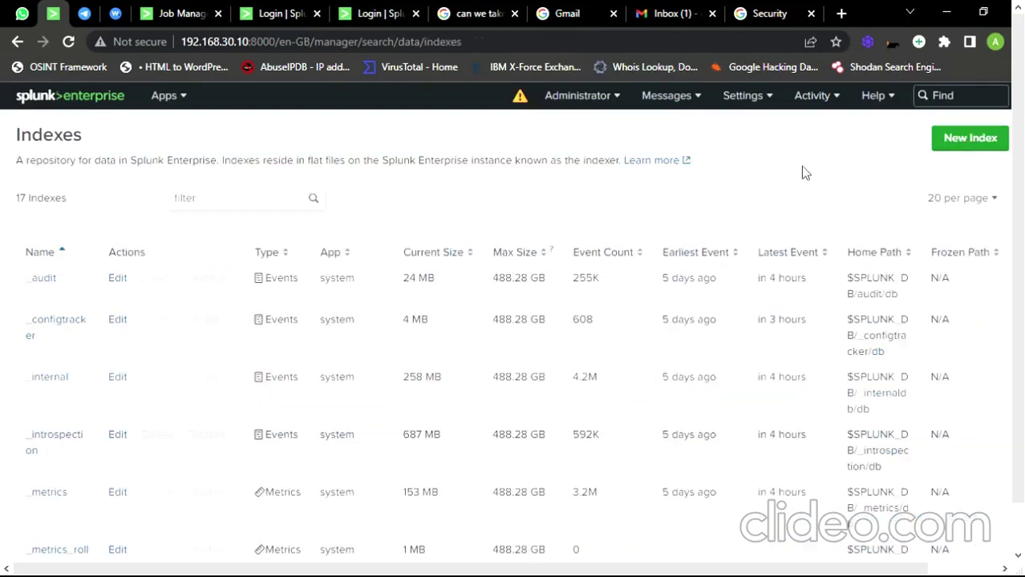
click(744, 97)
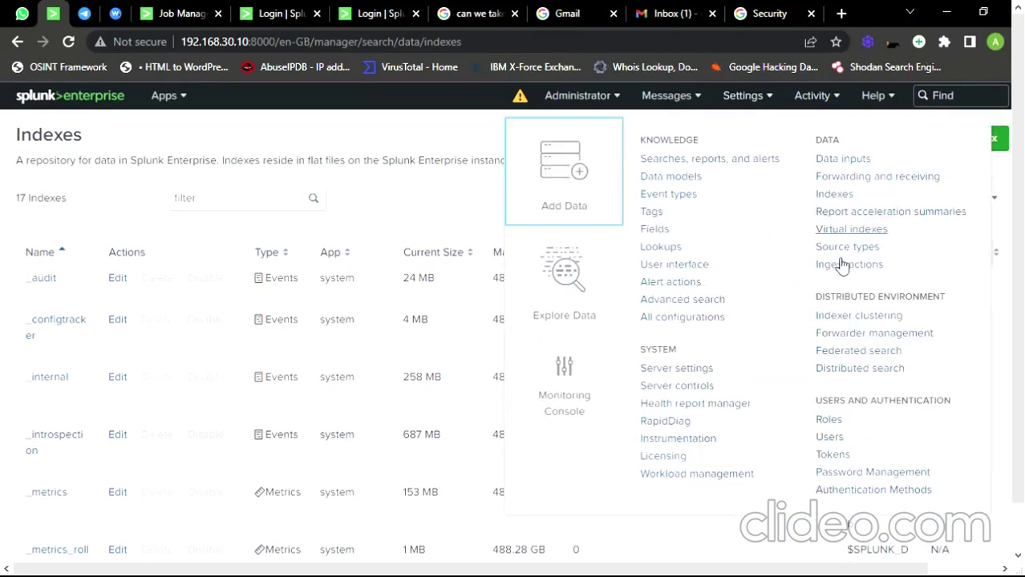
click(834, 196)
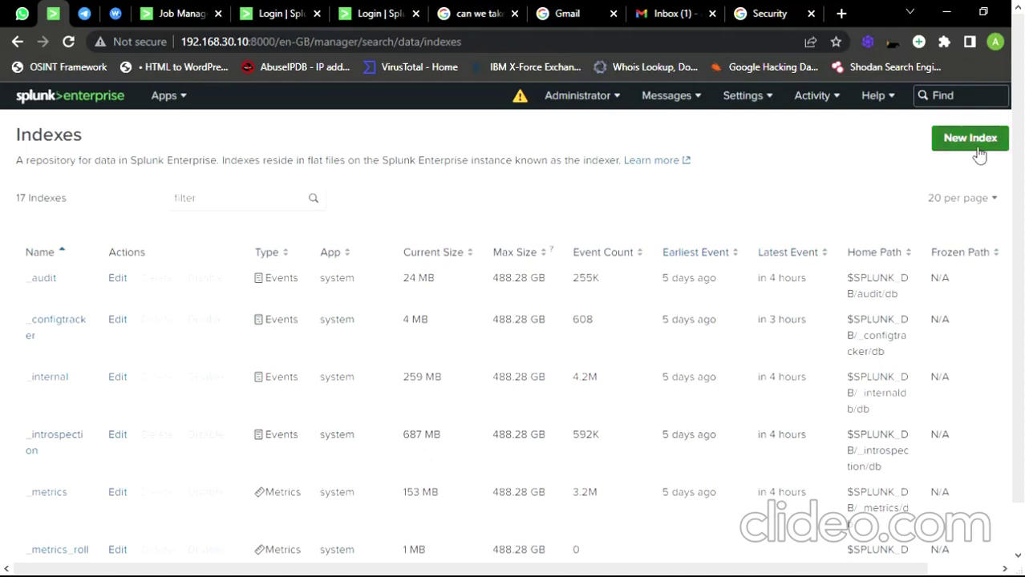
click(973, 146)
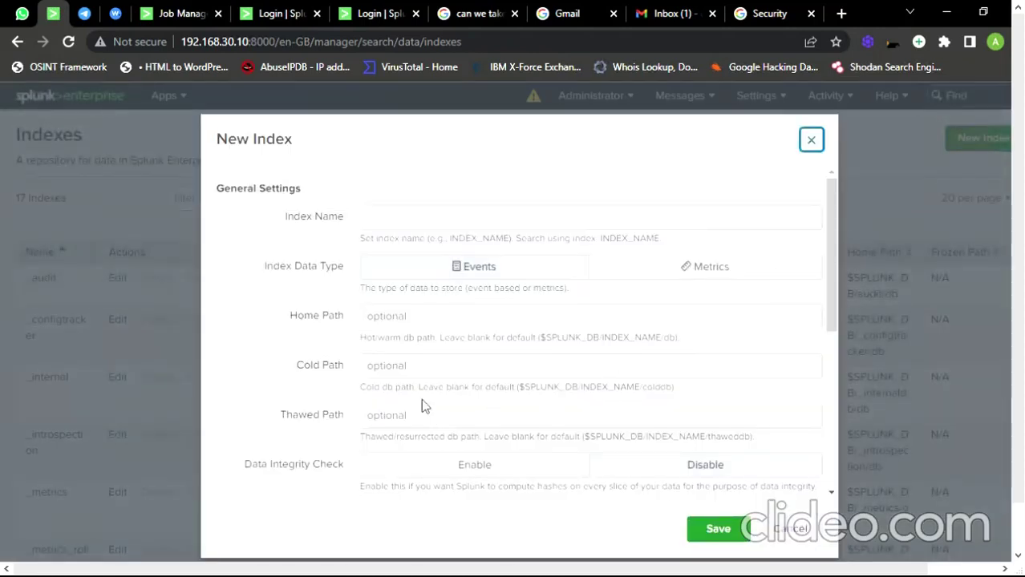
text(wiz)
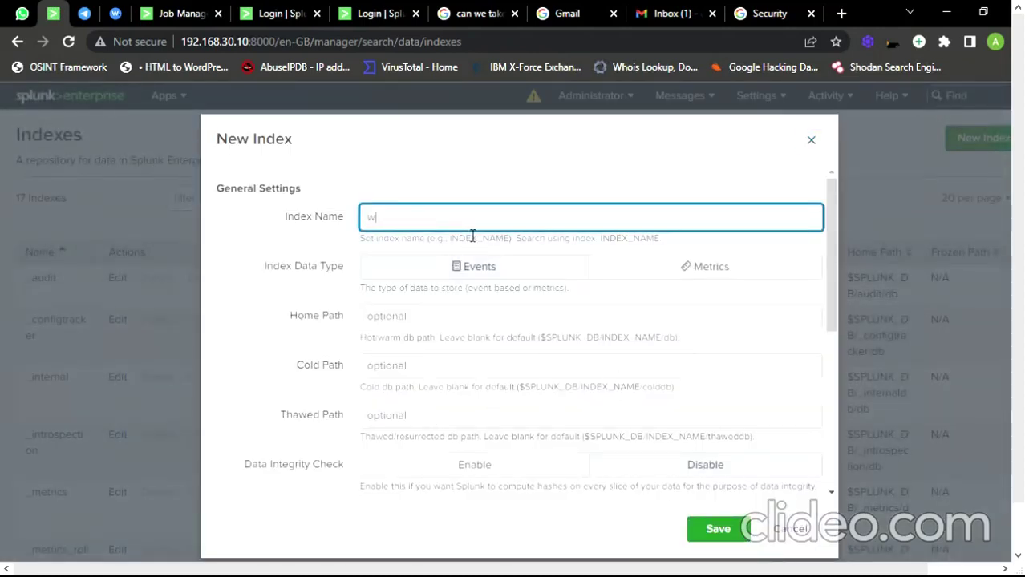
text(uh)
click(717, 529)
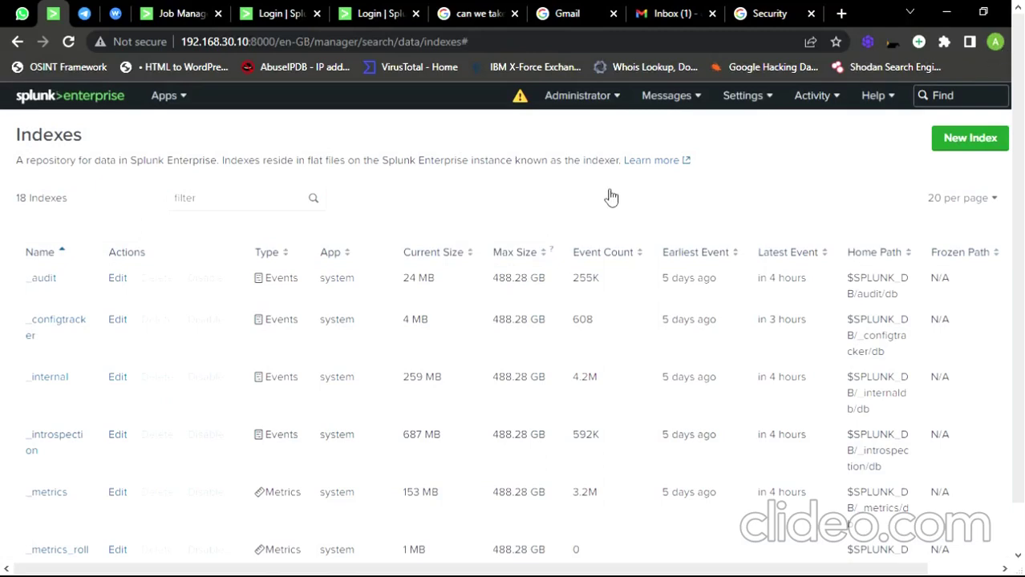
scroll(610, 199, down, 1)
scroll(610, 297, up, 1)
scroll(609, 299, down, 8)
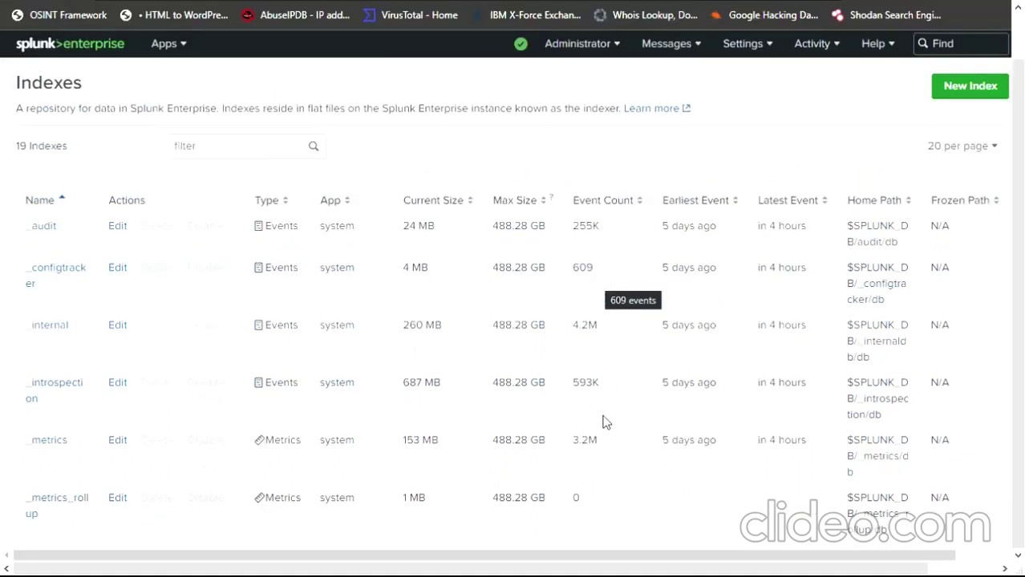
- Return to the PuTTY session and recall the previous splunk add monitor command
click(967, 560)
drag(1010, 566, 911, 570)
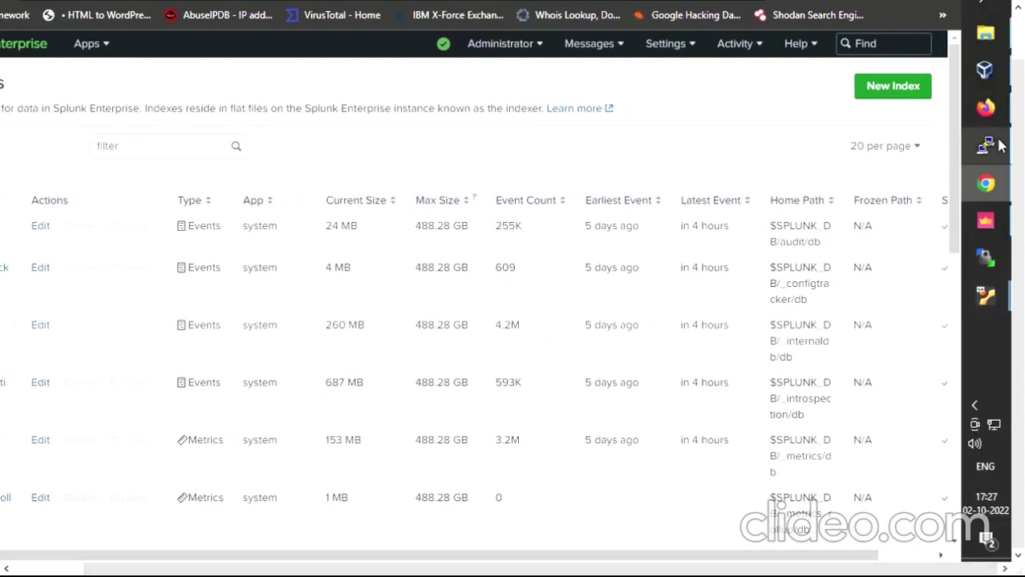
mouse_move(1001, 144)
click(869, 172)
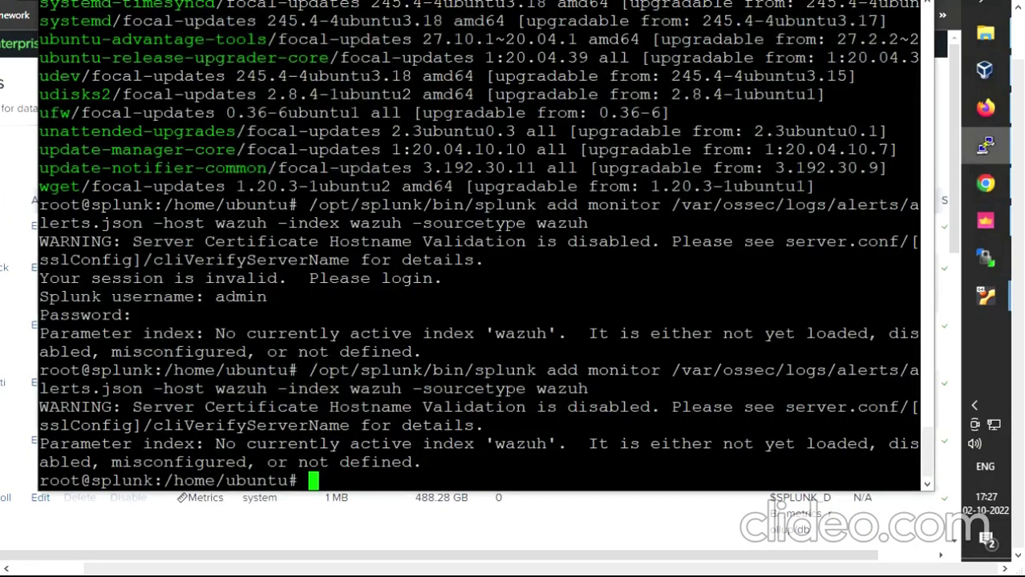
key(Up)
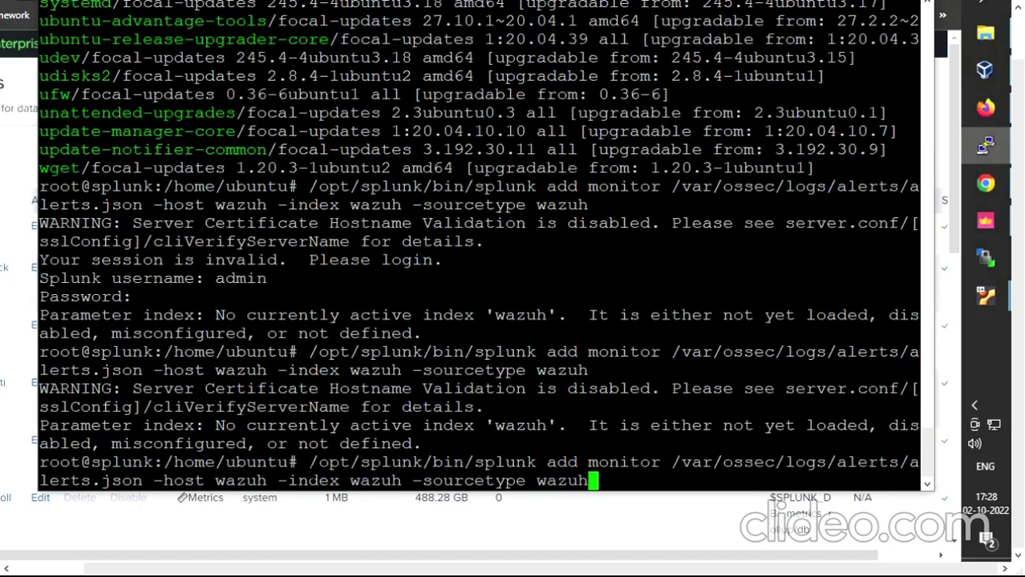
drag(401, 480, 909, 464)
click(323, 480)
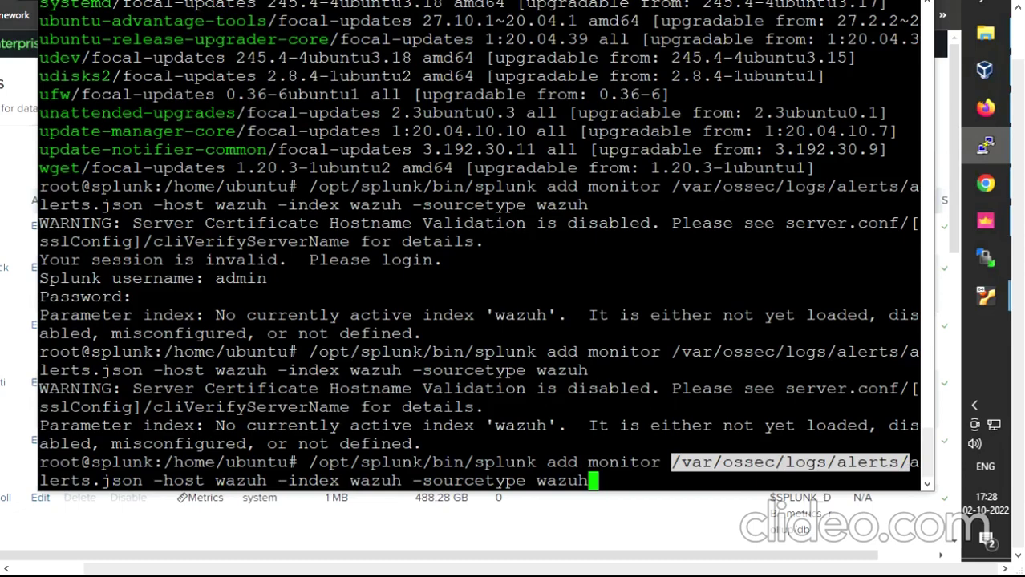
- Check the alerts.json path and the -host wazuh and -index wazuh options, then rerun the command
drag(157, 484, 43, 481)
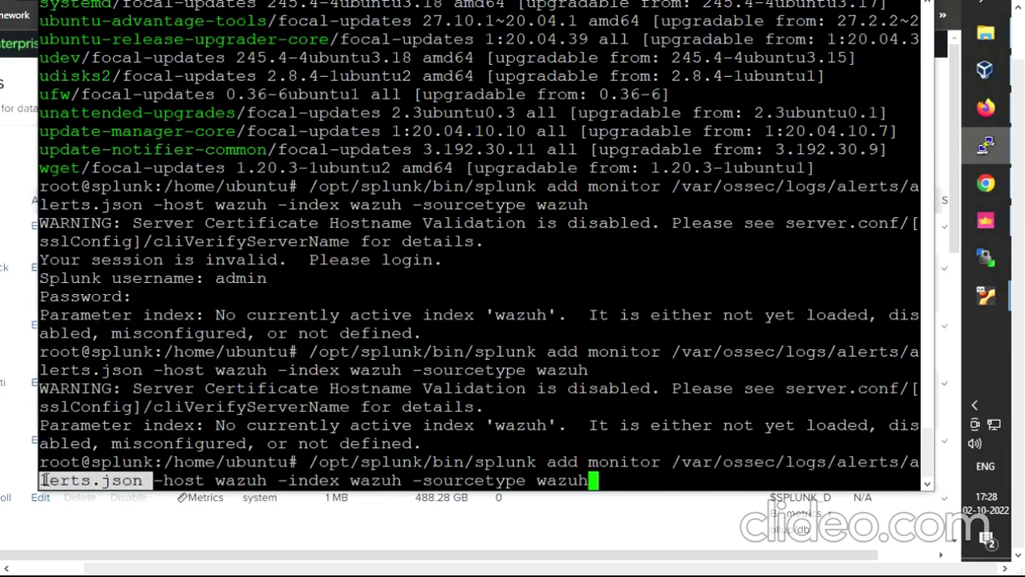
drag(909, 463, 144, 483)
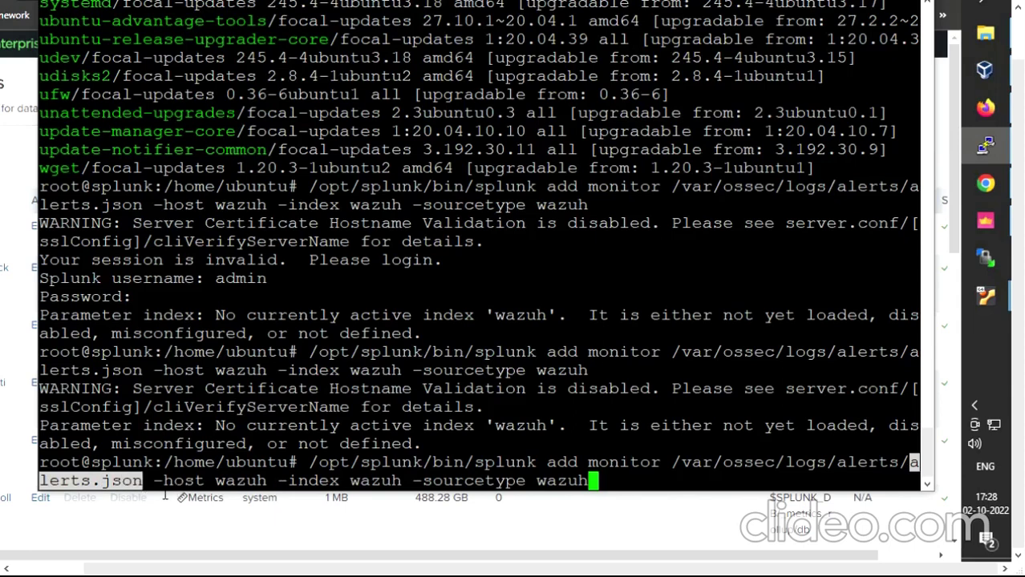
click(203, 492)
drag(143, 481, 270, 498)
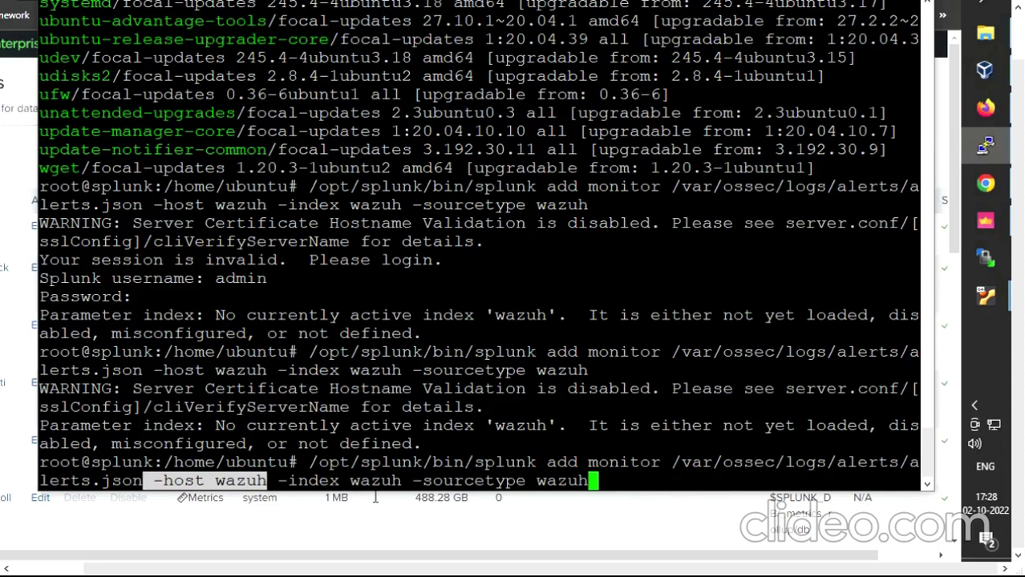
click(386, 495)
drag(410, 484, 278, 484)
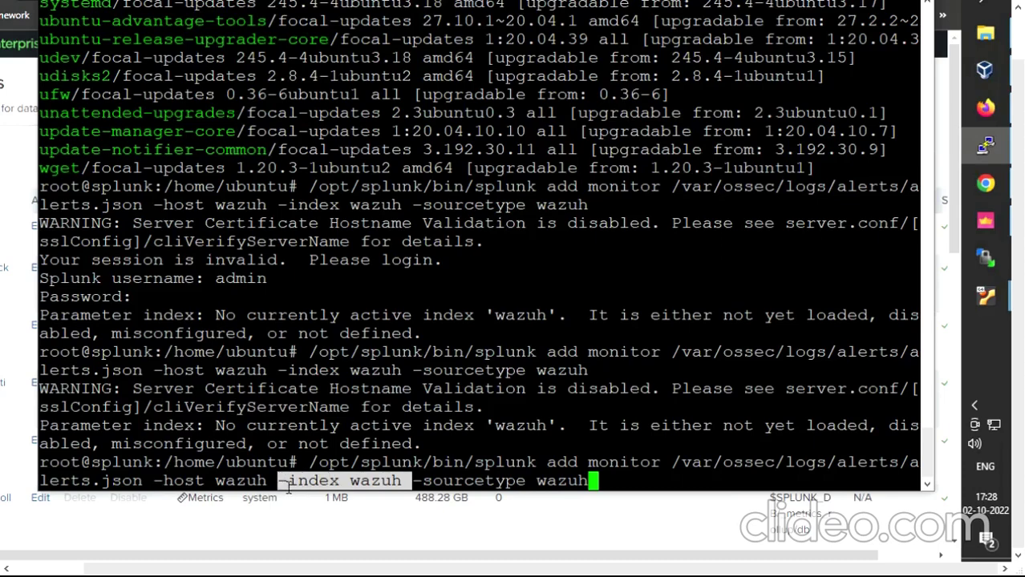
click(277, 484)
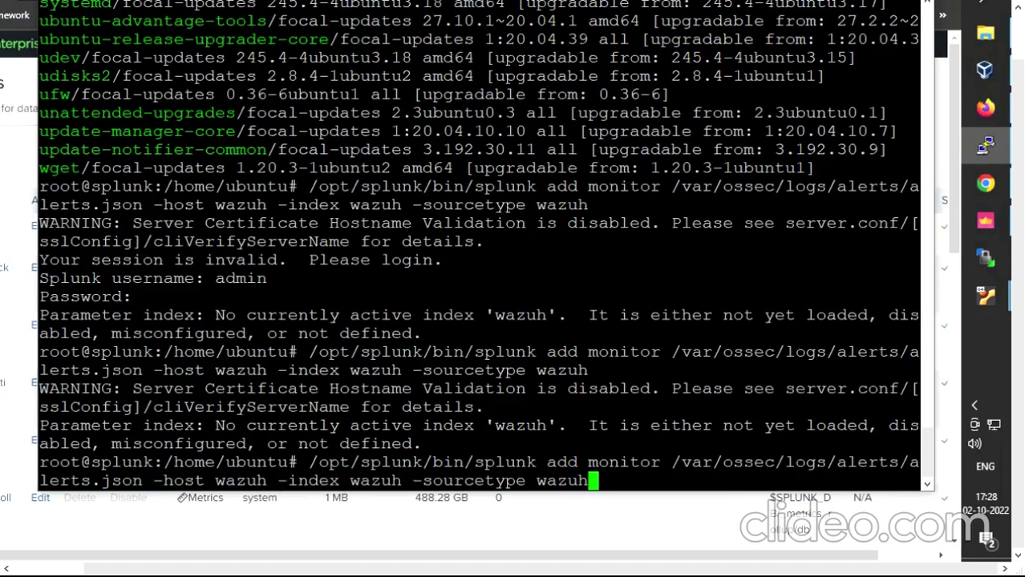
key(Return)
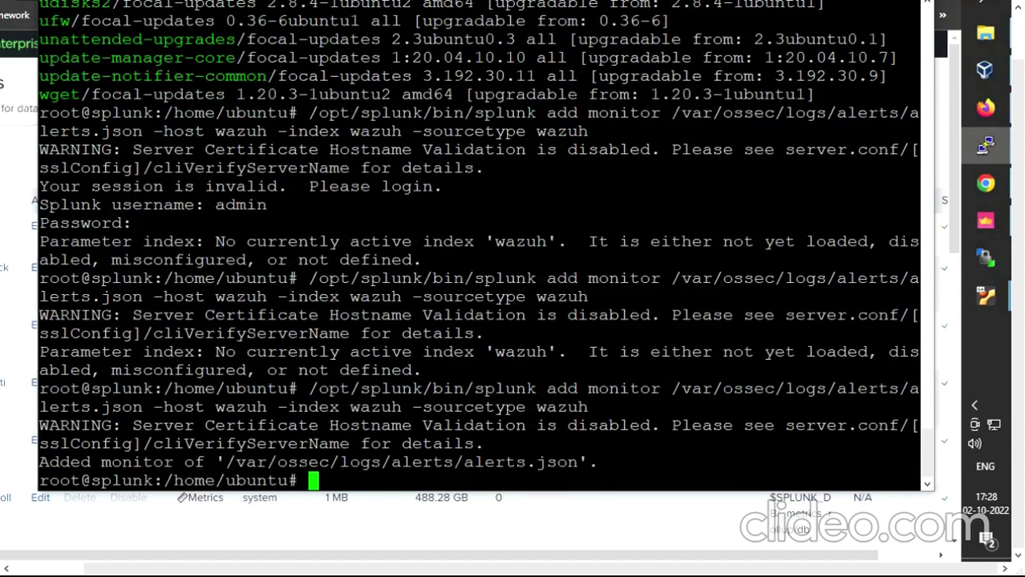
drag(50, 463, 216, 463)
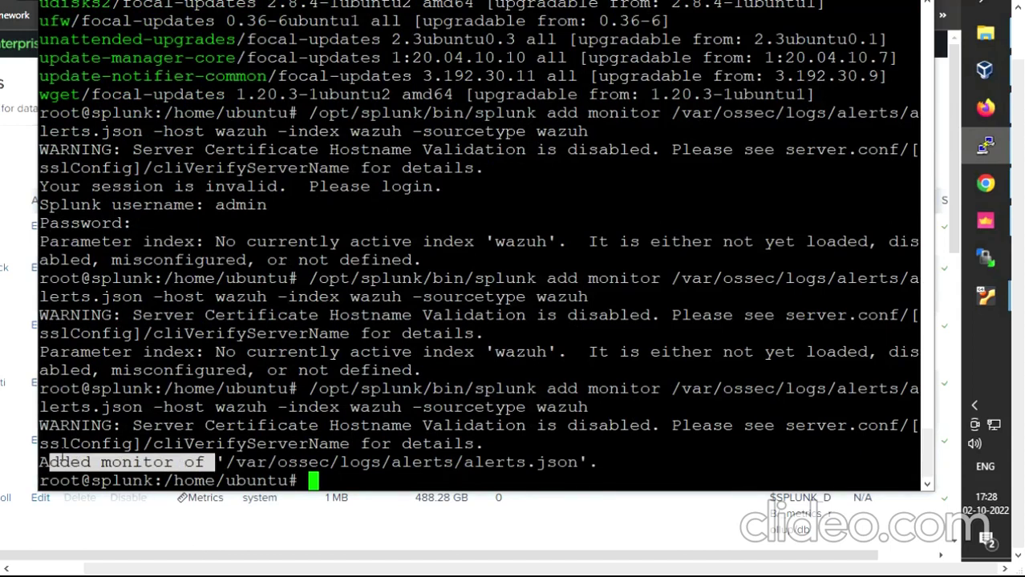
click(61, 460)
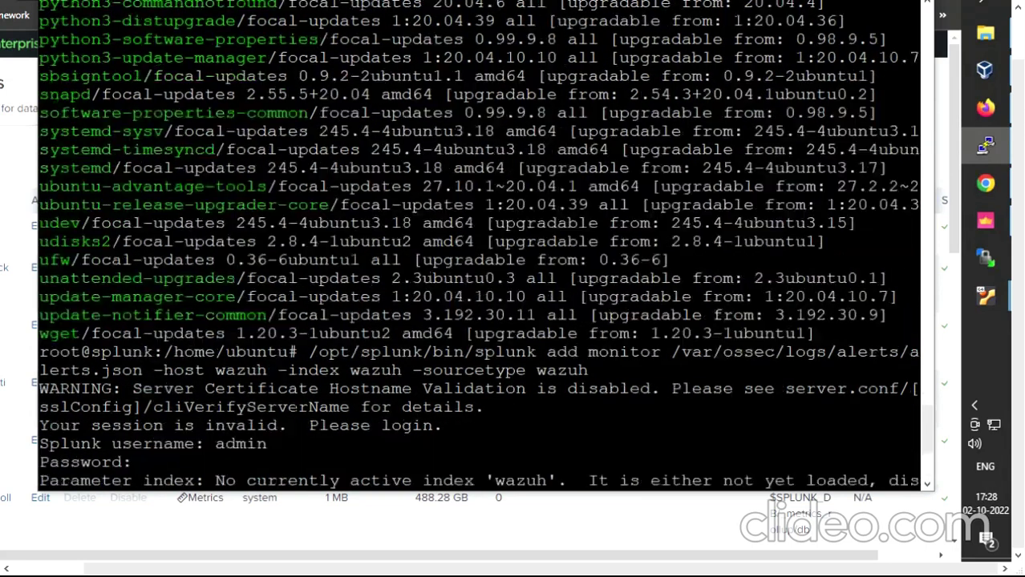
scroll(481, 241, up, 4)
scroll(481, 241, down, 4)
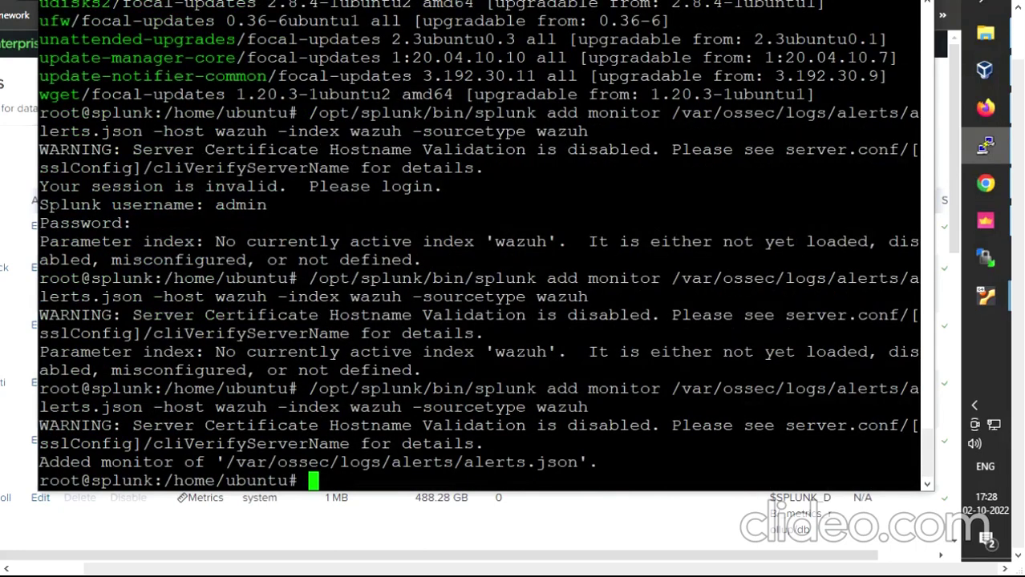
drag(39, 206, 278, 228)
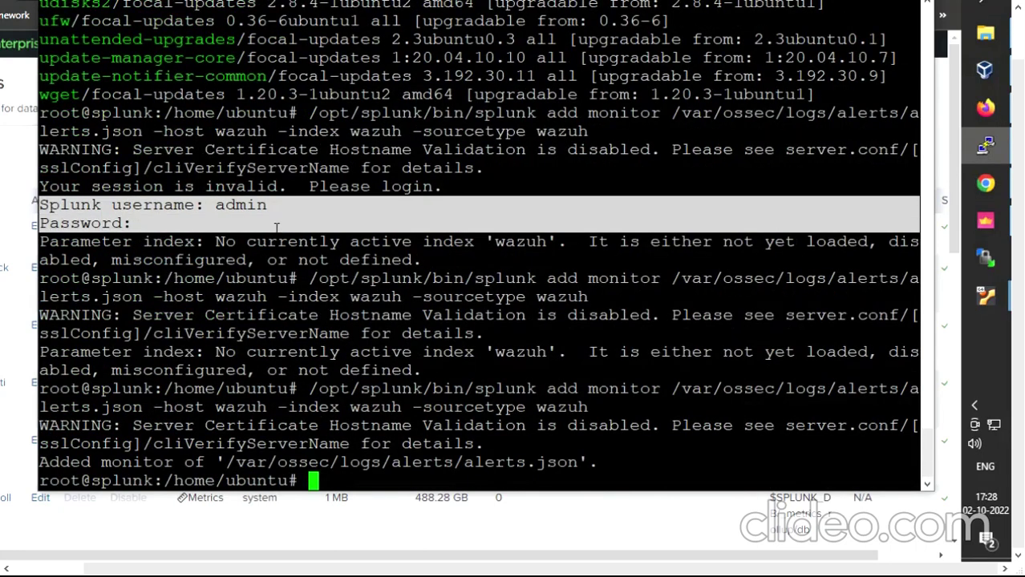
double_click(162, 223)
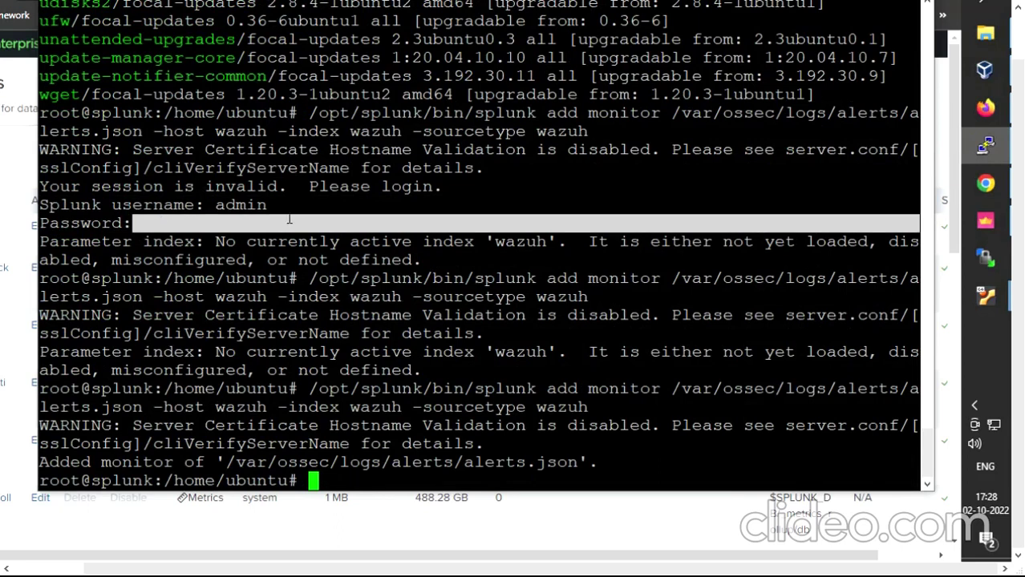
drag(247, 227, 40, 207)
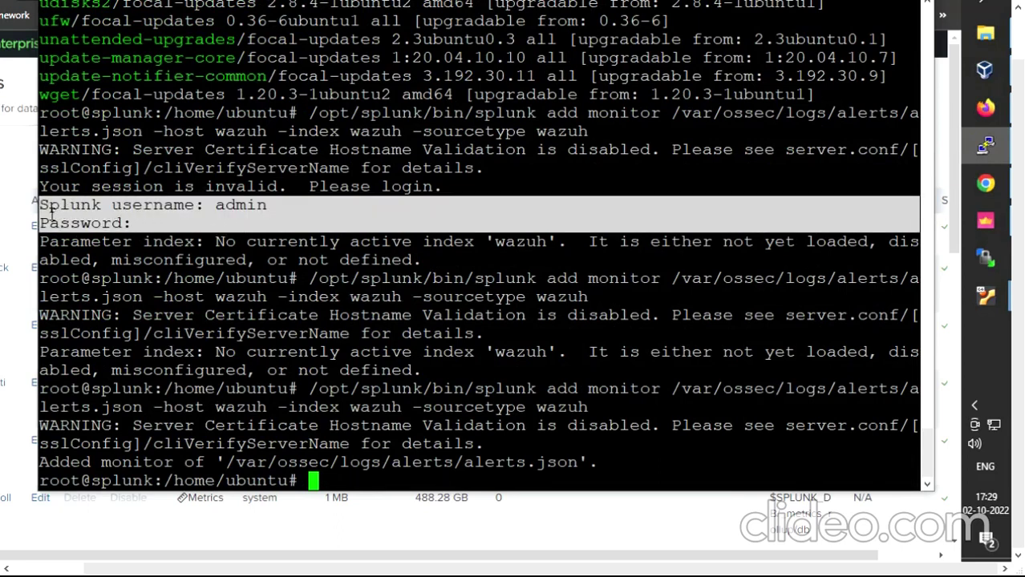
drag(557, 242, 473, 244)
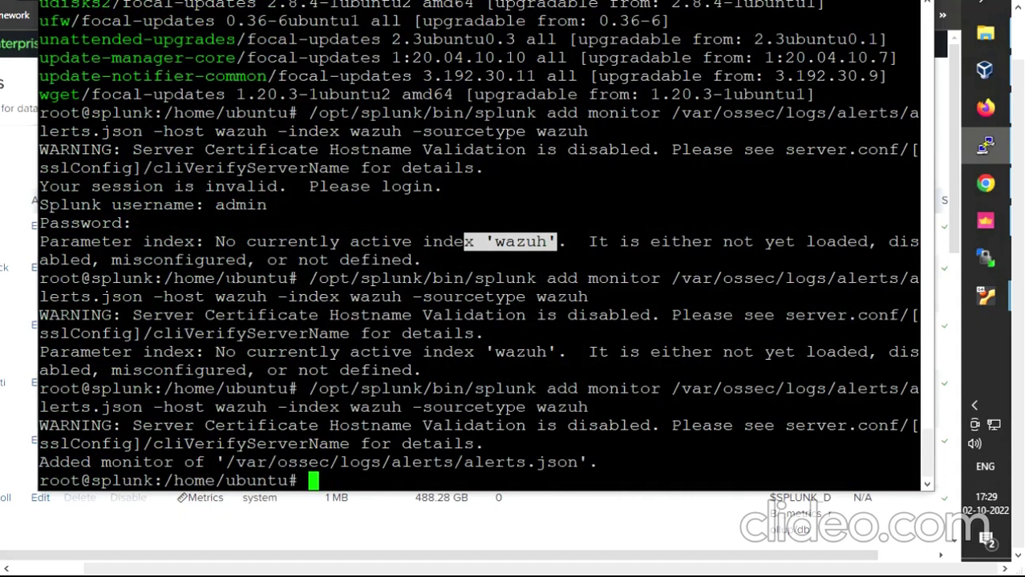
drag(206, 204, 228, 230)
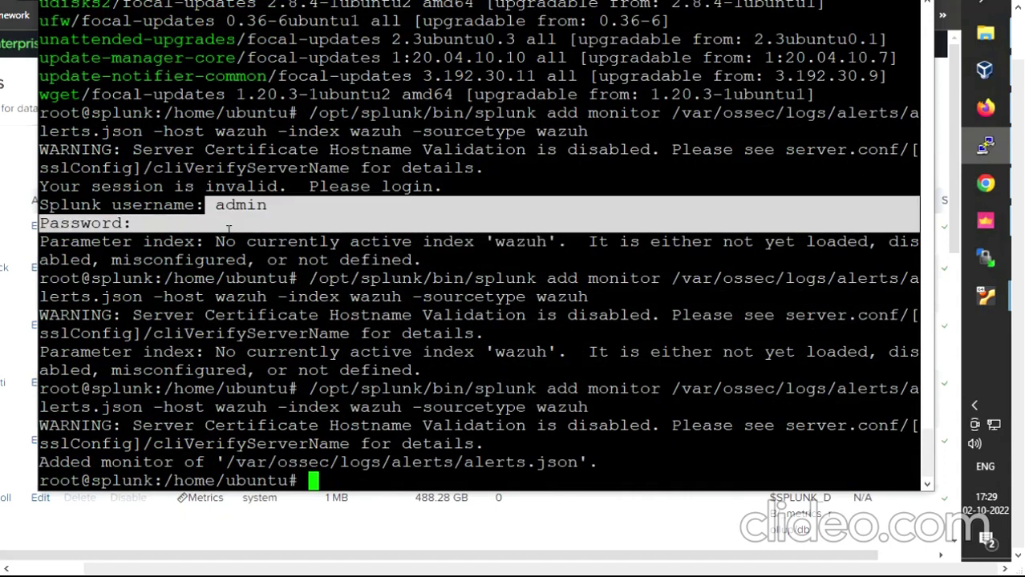
click(232, 229)
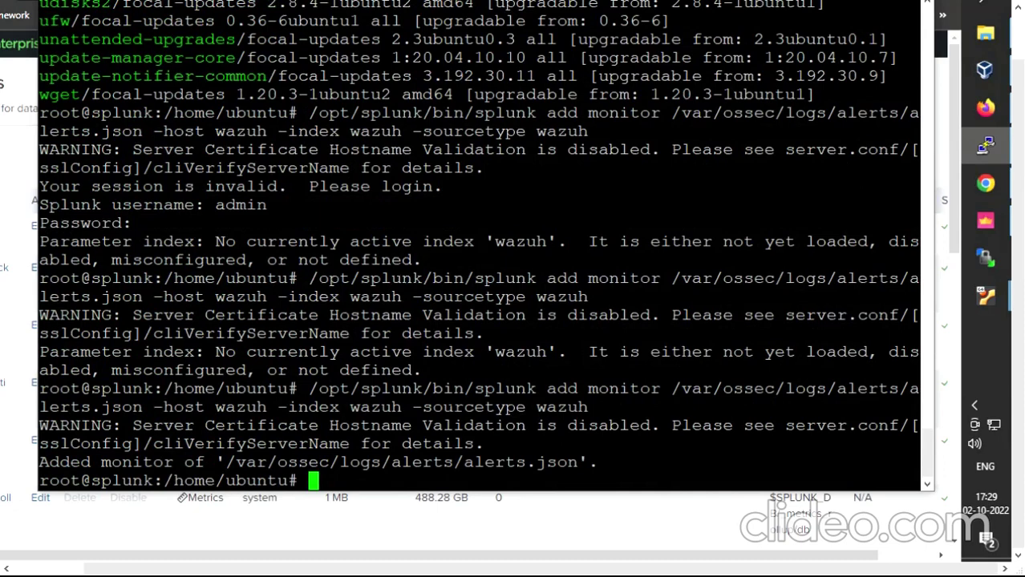
drag(40, 406, 427, 462)
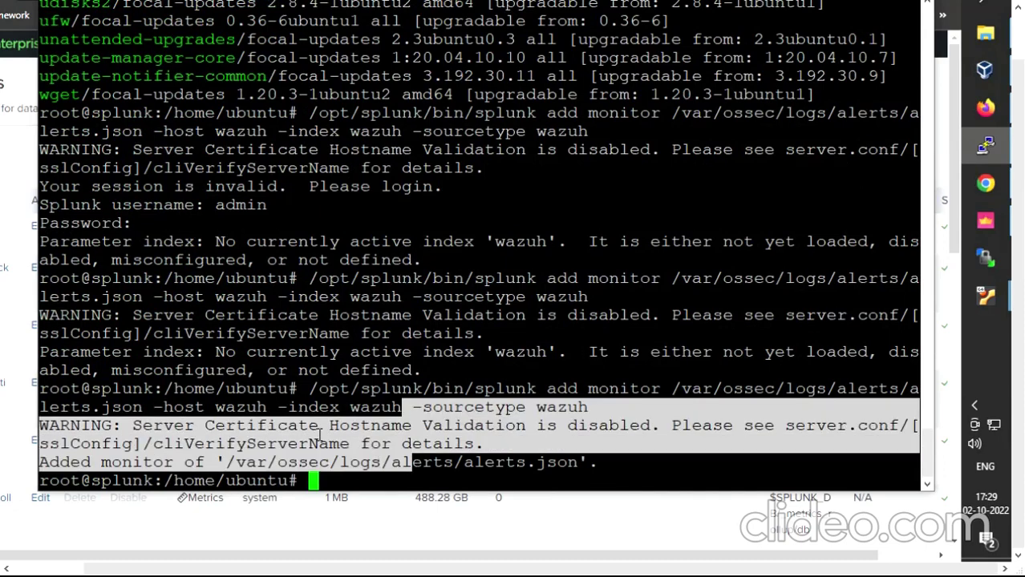
click(428, 462)
drag(308, 279, 535, 278)
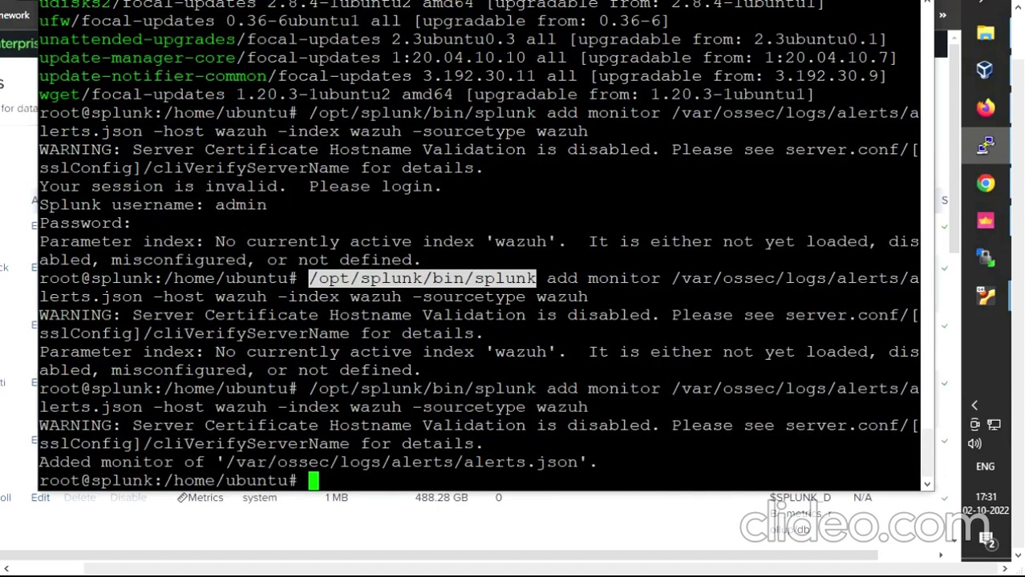
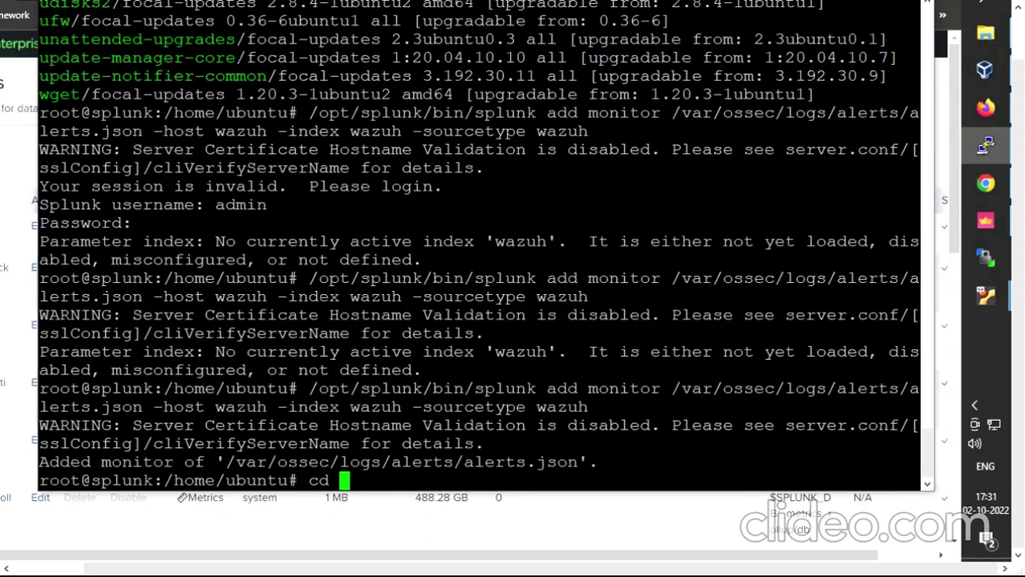
- Change into /opt/splunk/etc/apps/SplunkAppForWazuh/ from the pasted /opt/splunk/ path with Tab completion
drag(309, 278, 432, 278)
text(/opt/splunk/)
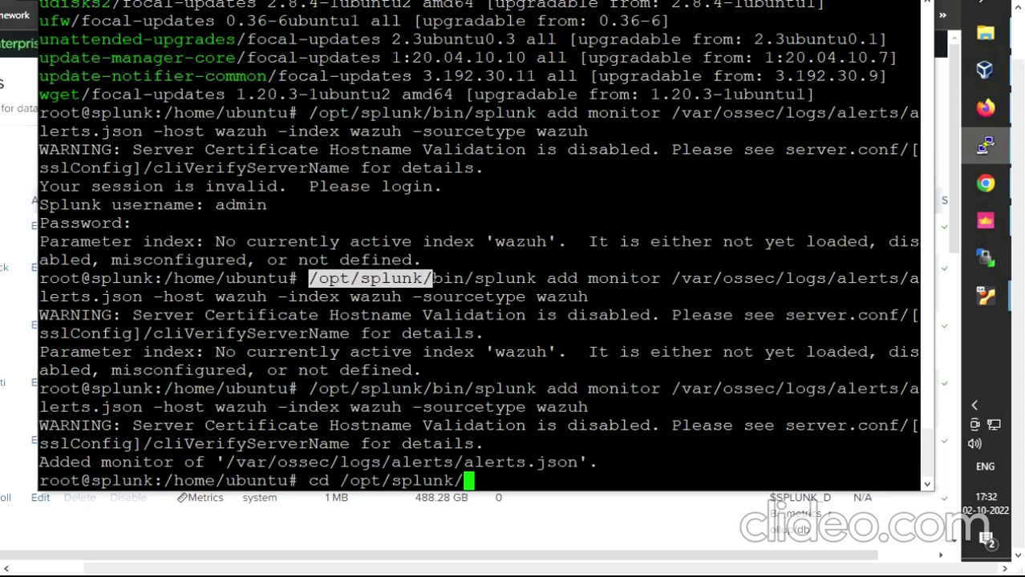
text(etc)
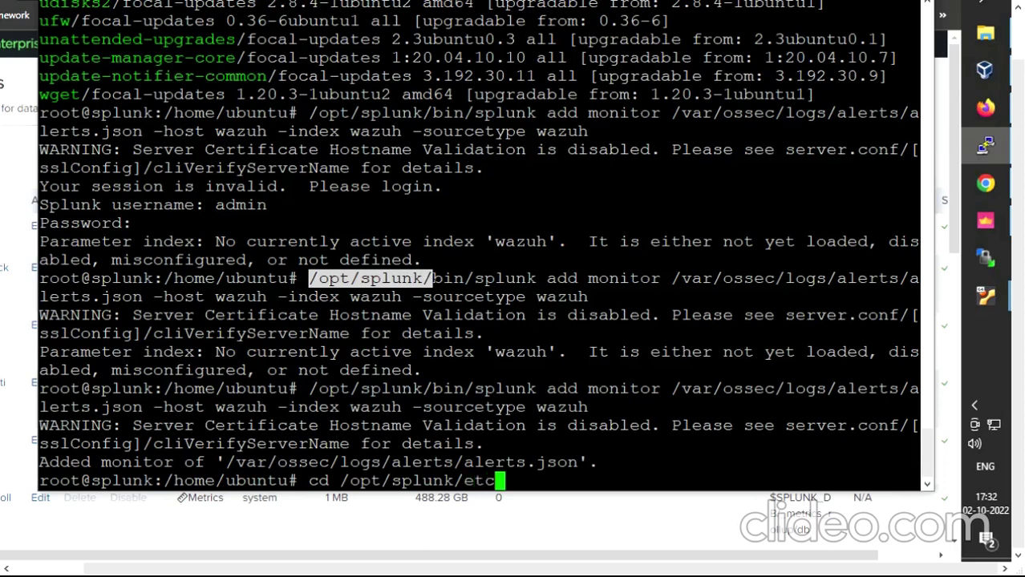
text(/)
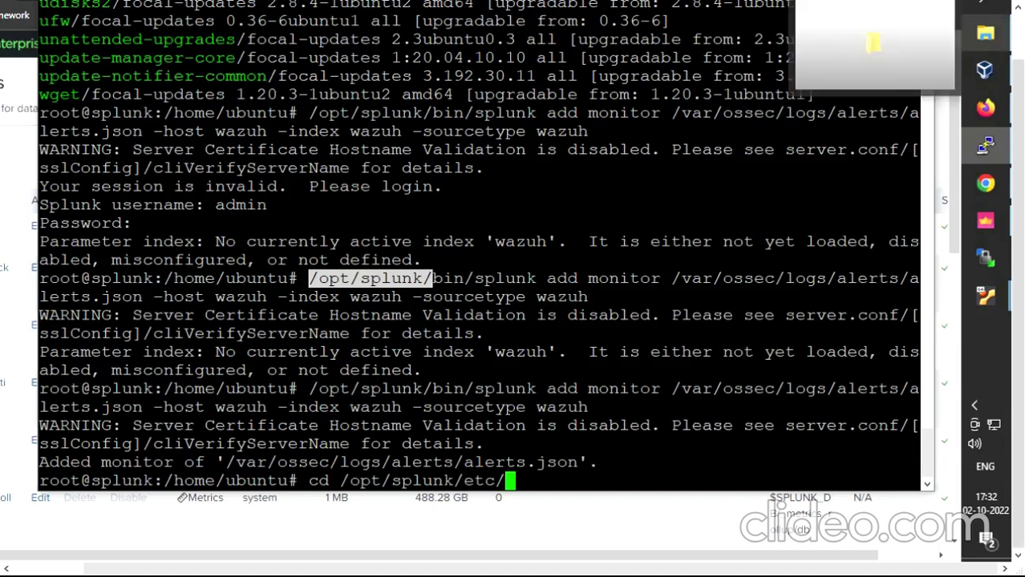
text(apps)
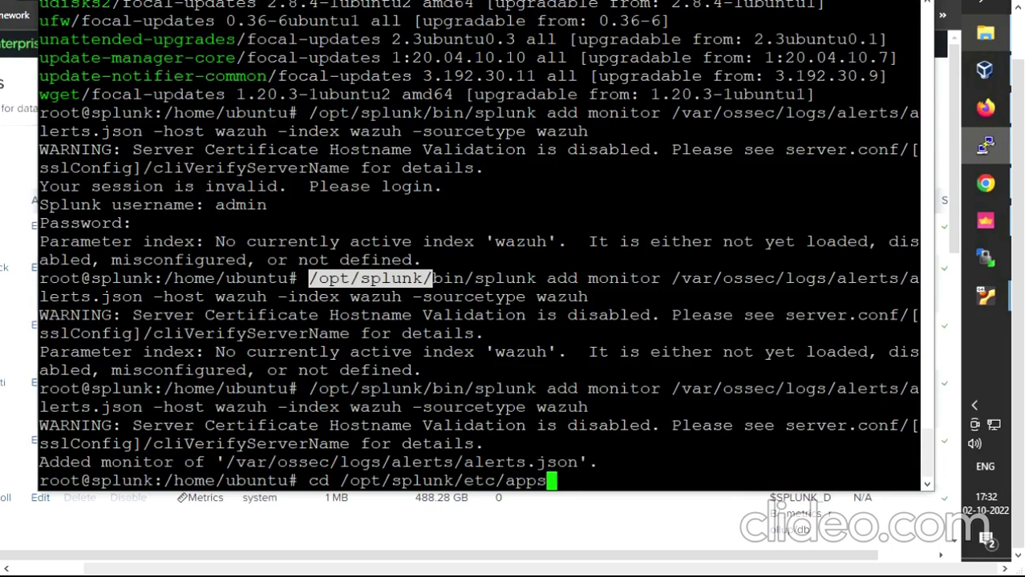
text(/s)
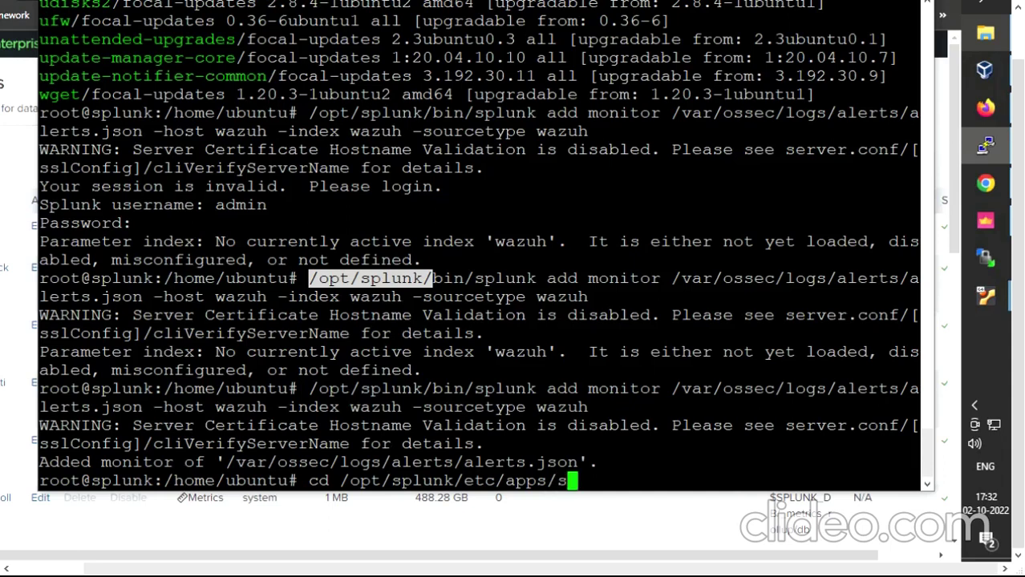
key(BackSpace)
text(S)
key(Tab)
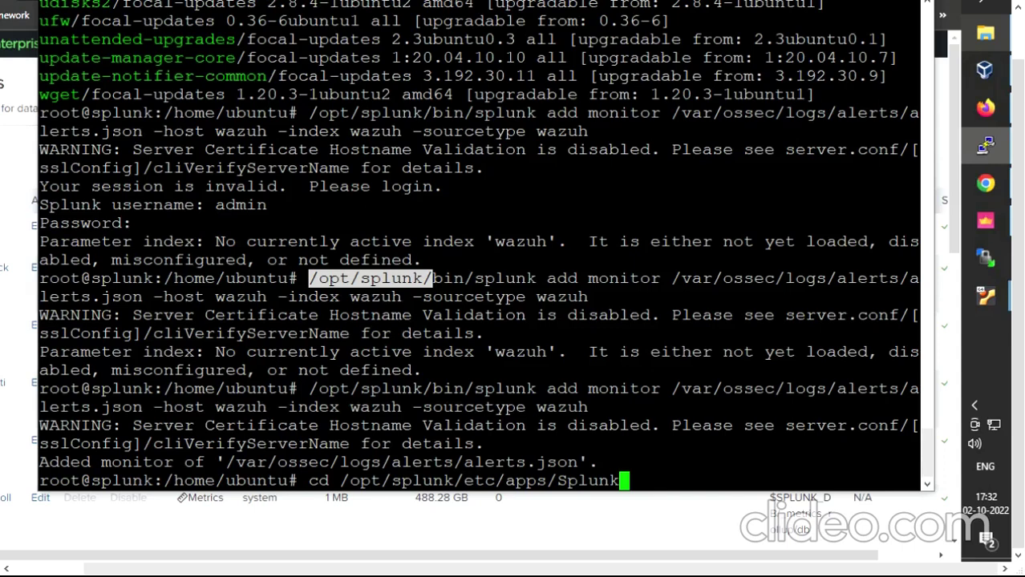
text(a)
key(BackSpace)
text(A)
key(Tab)
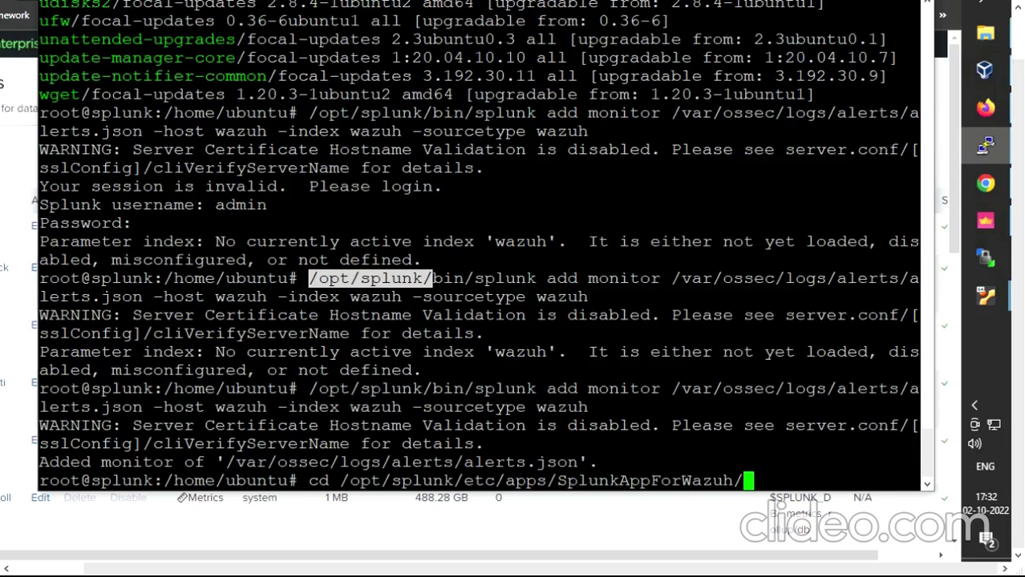
key(Return)
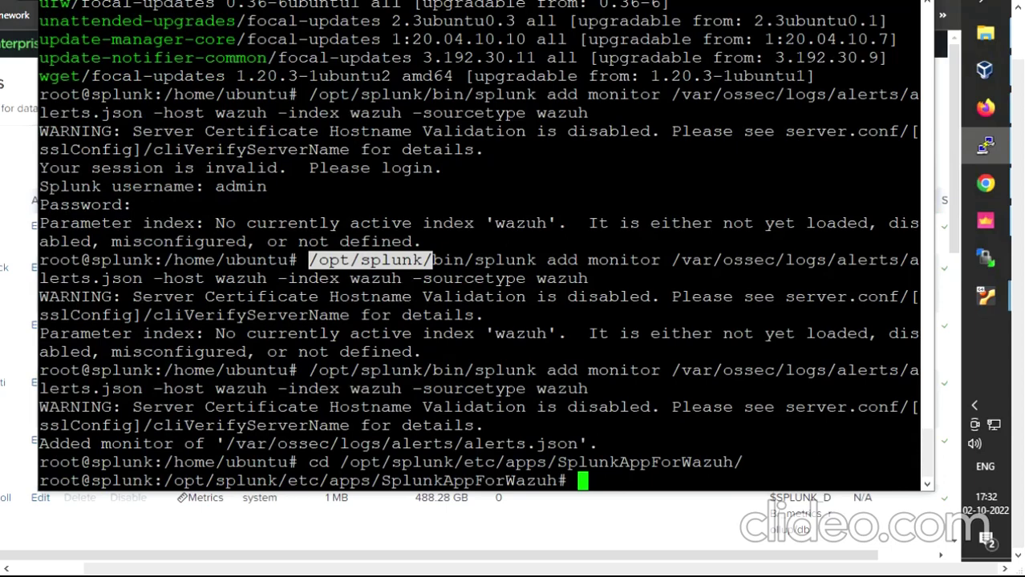
- List the app directory and create the local folder, correcting makdir to mkdir
text(ls)
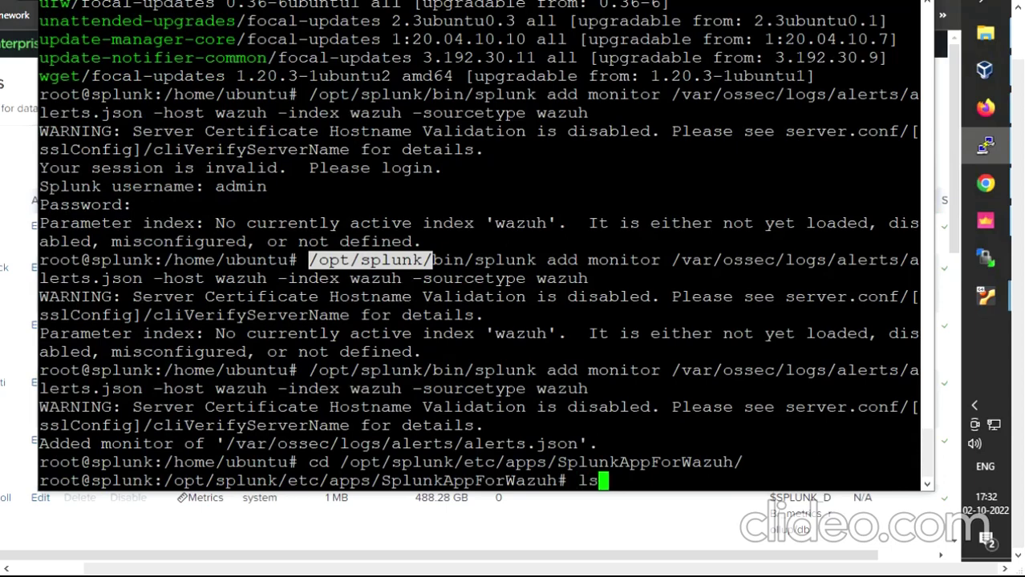
key(Return)
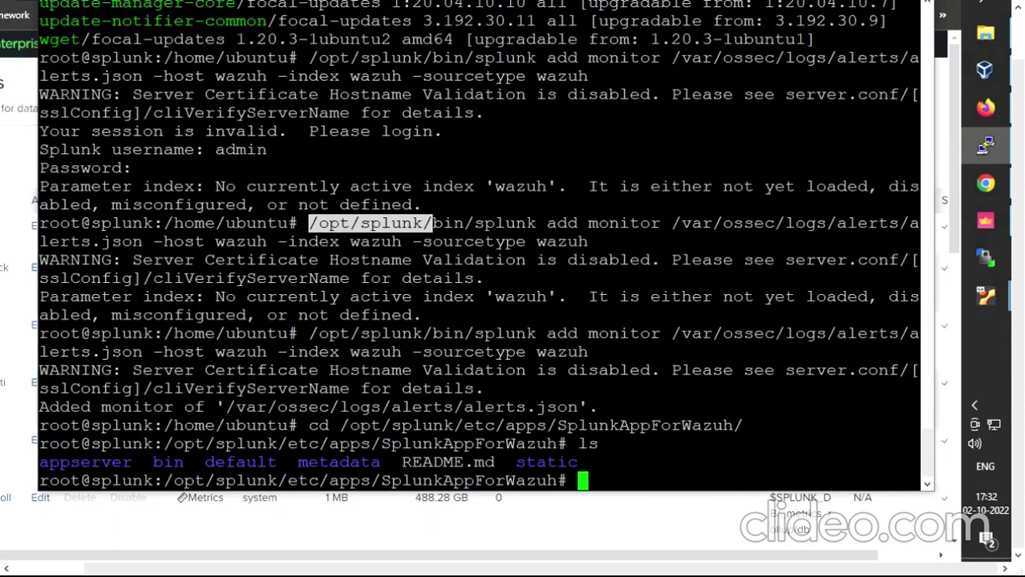
text(makdir )
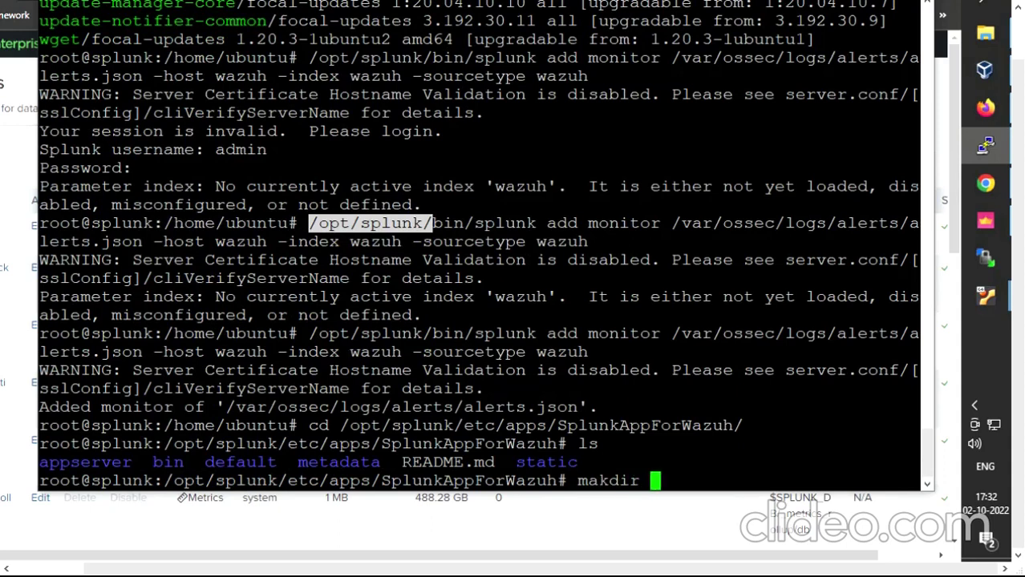
text(local)
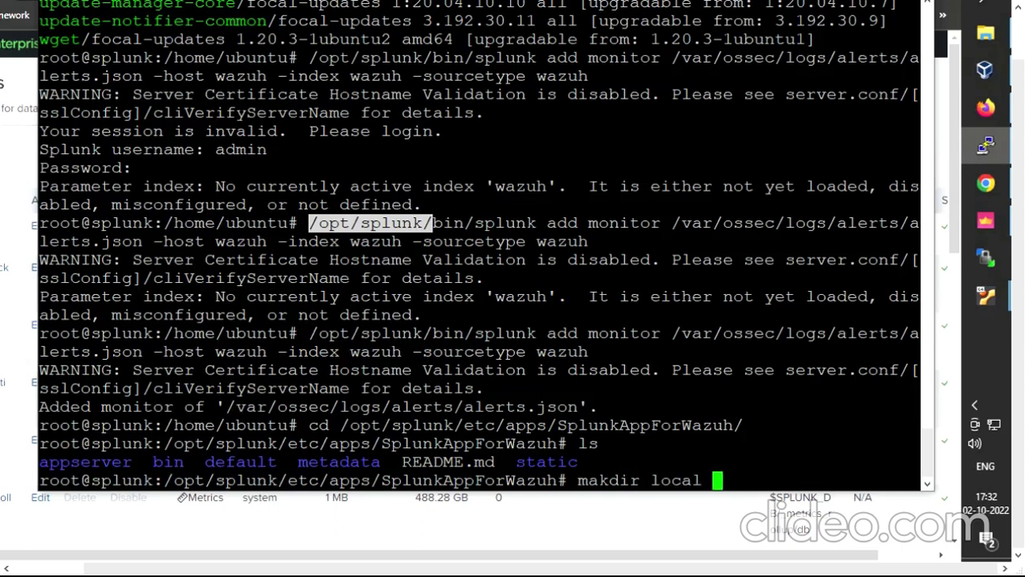
key(Return)
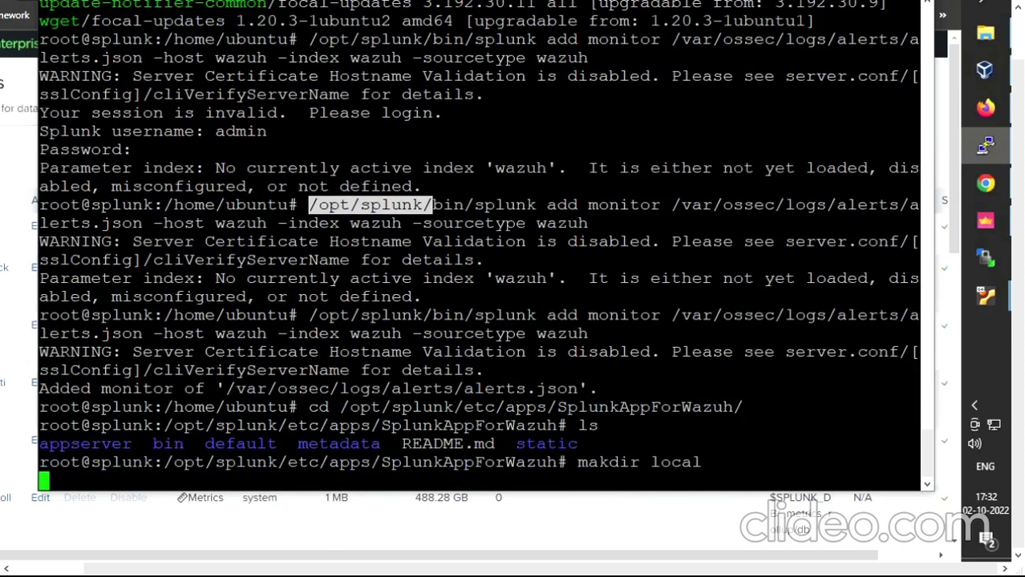
text(cd)
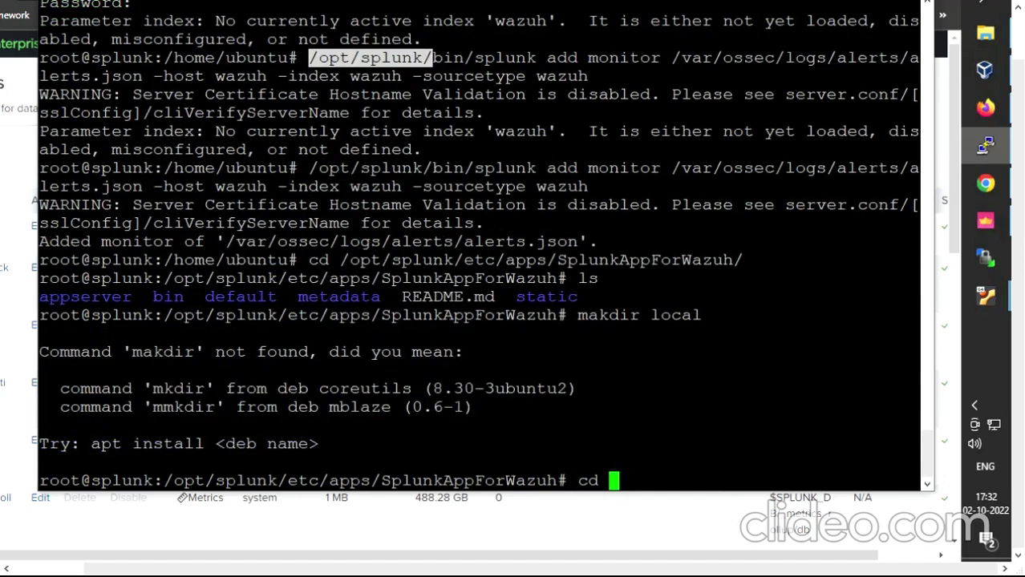
key(BackSpace)
key(BackSpace)
key(BackSpace)
key(Up)
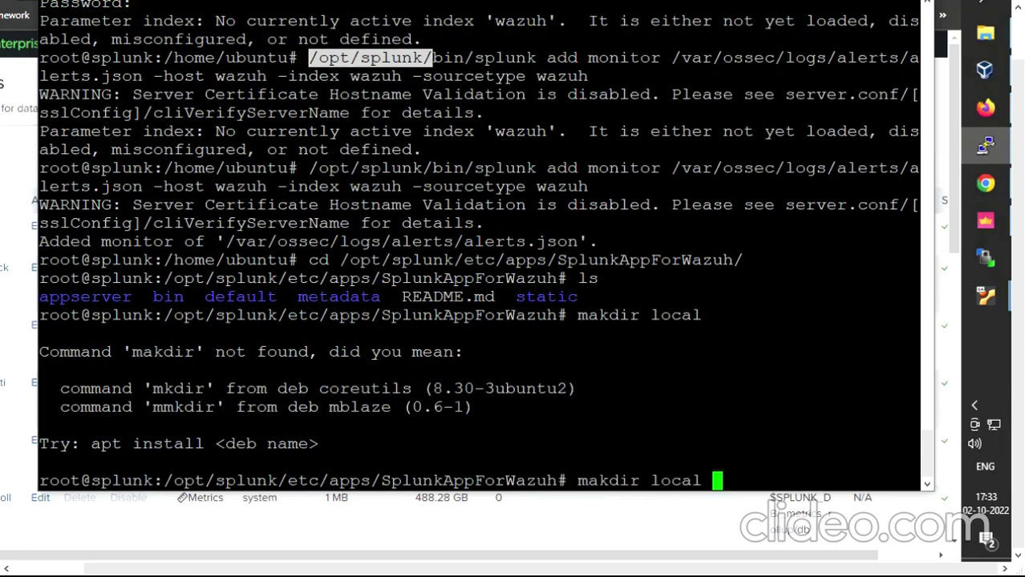
key(Left)
key(Left)
key(Left)
key(Left)
key(Left)
key(Left)
key(Left)
key(Left)
key(Left)
key(Left)
key(Left)
key(Left)
key(Left)
key(Right)
key(Delete)
key(Return)
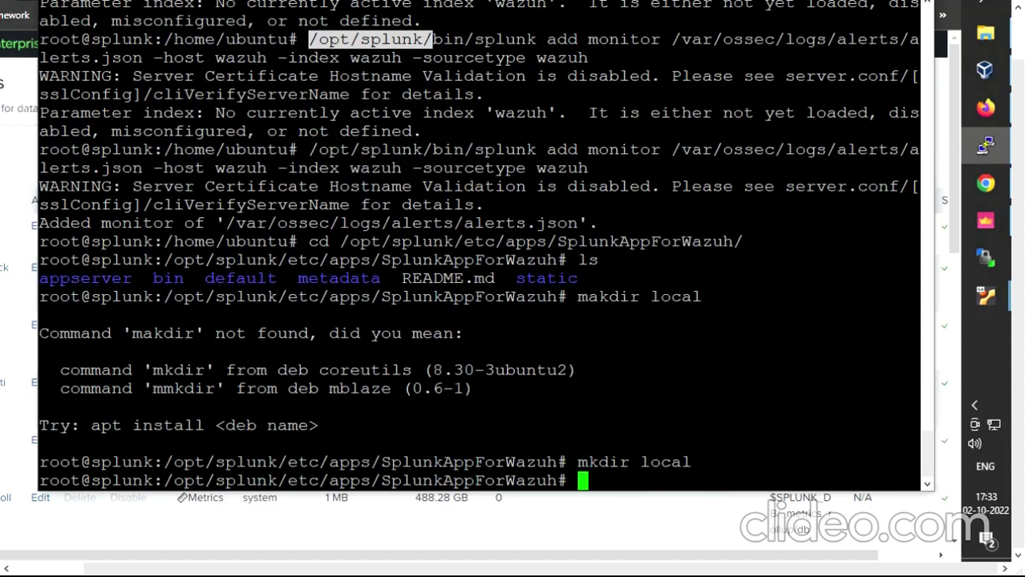
- Enter the local folder, confirm it is empty, and begin the vi props.conf command
text(cd )
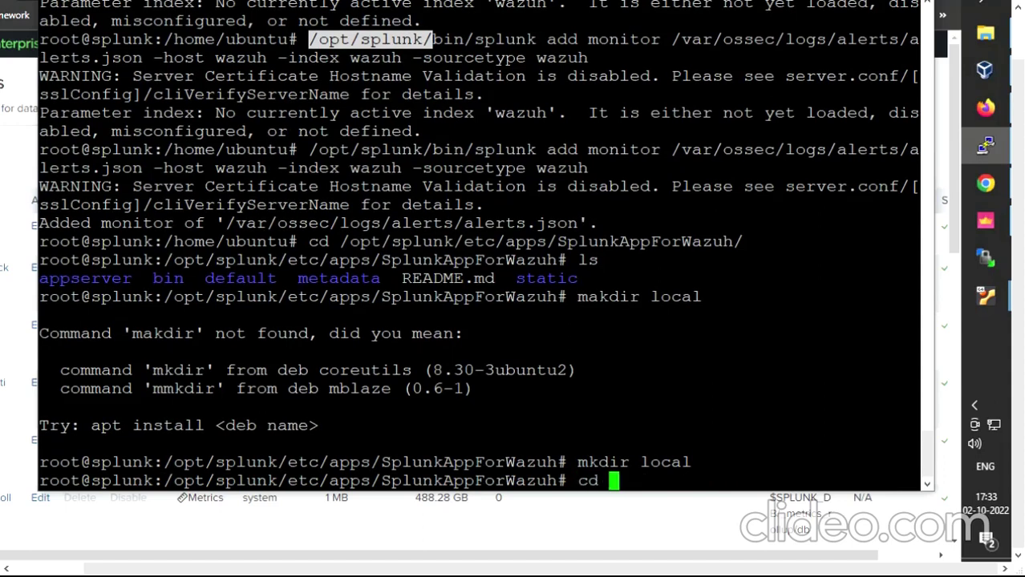
text(loc)
key(Tab)
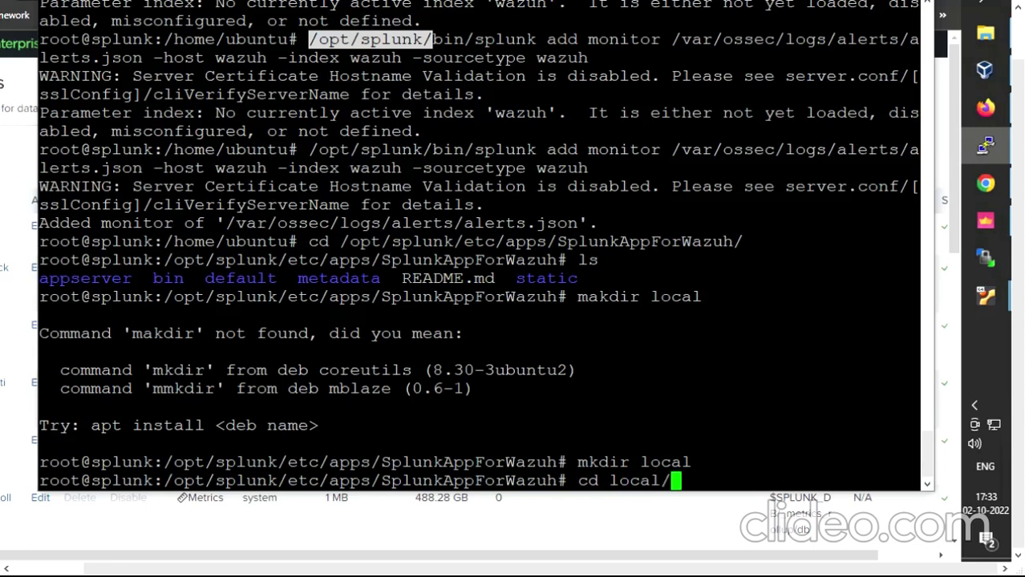
key(Return)
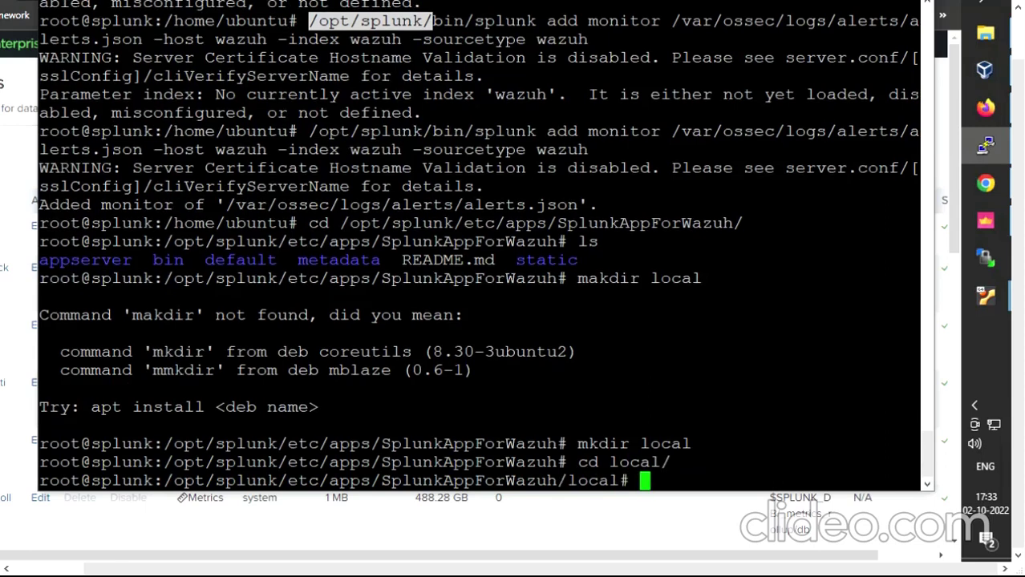
text(ls)
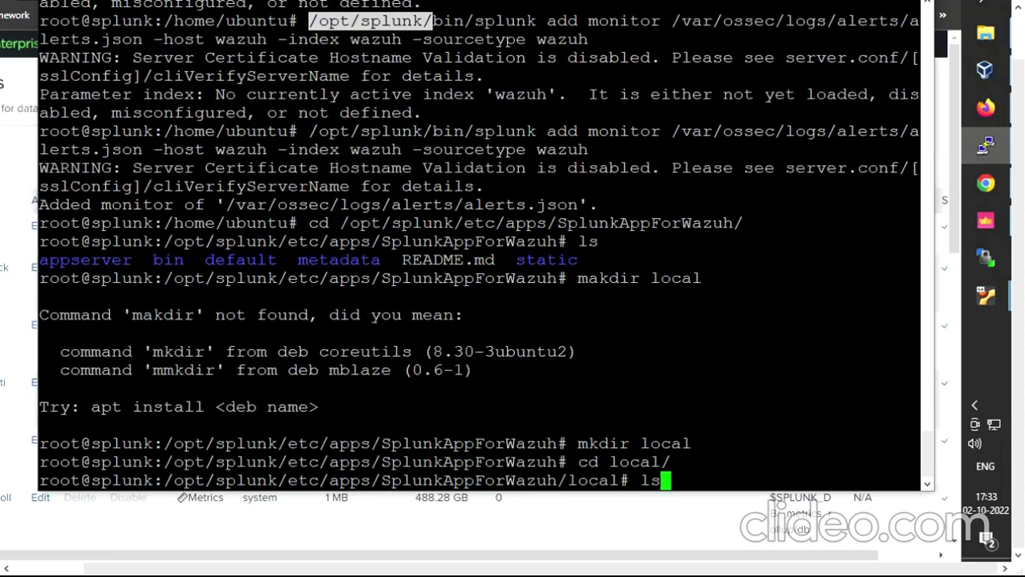
key(Return)
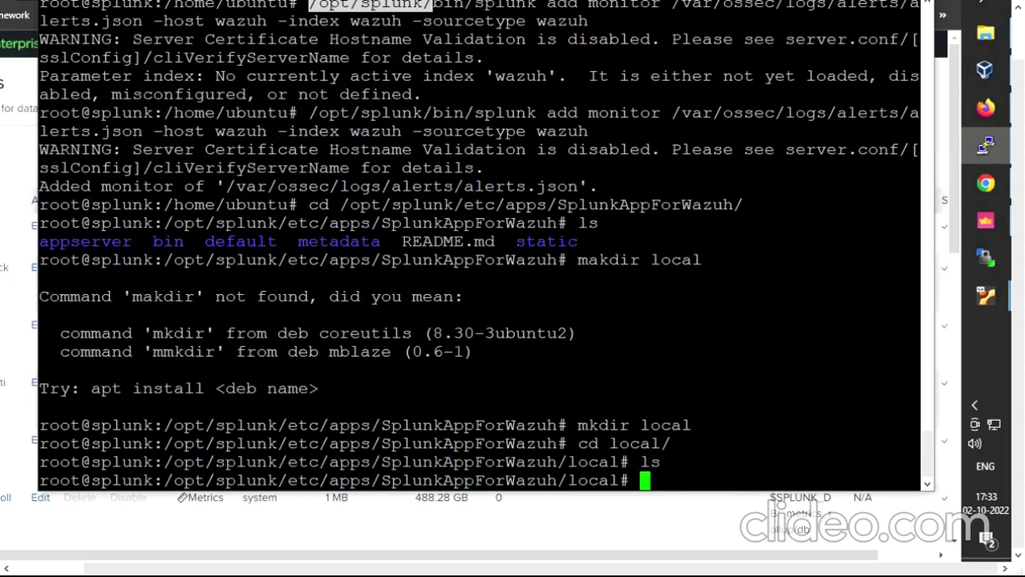
text(ls)
key(Return)
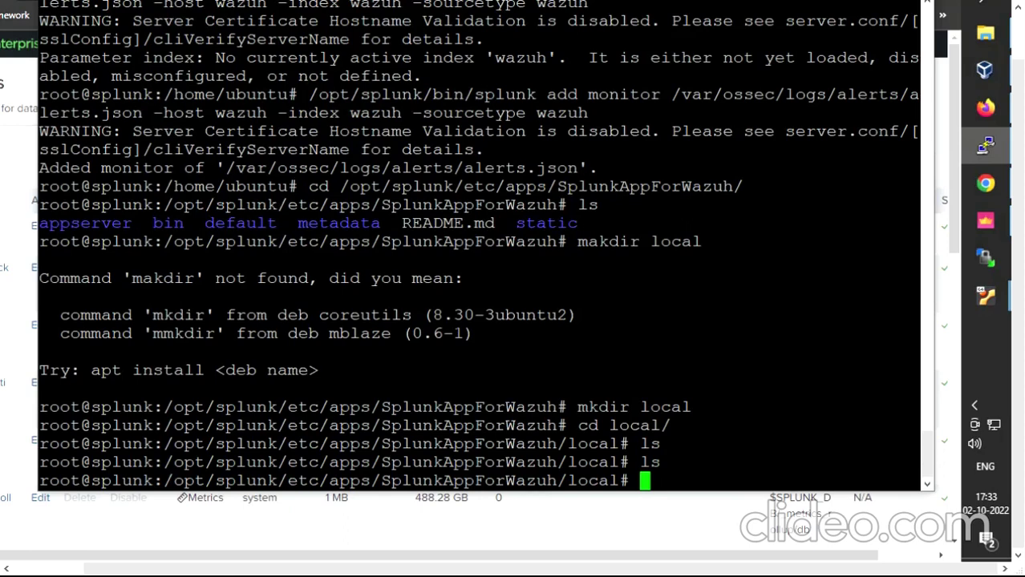
text(vi)
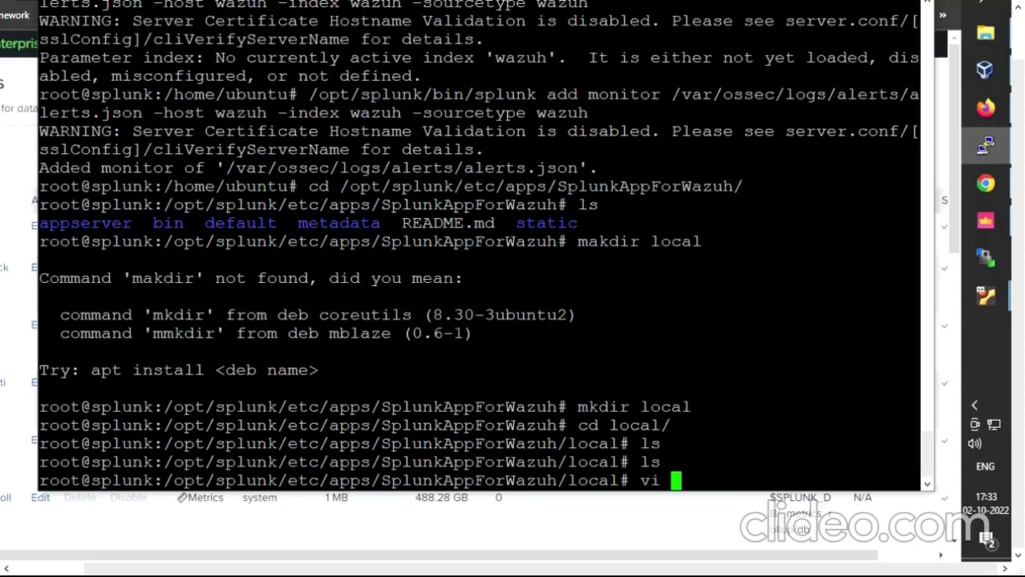
text( props.)
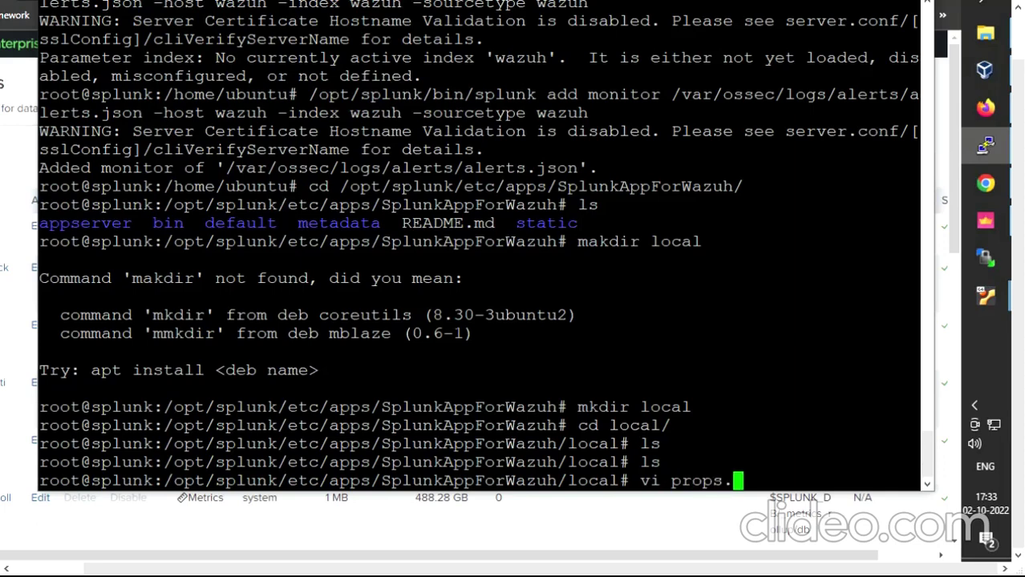
text(conf)
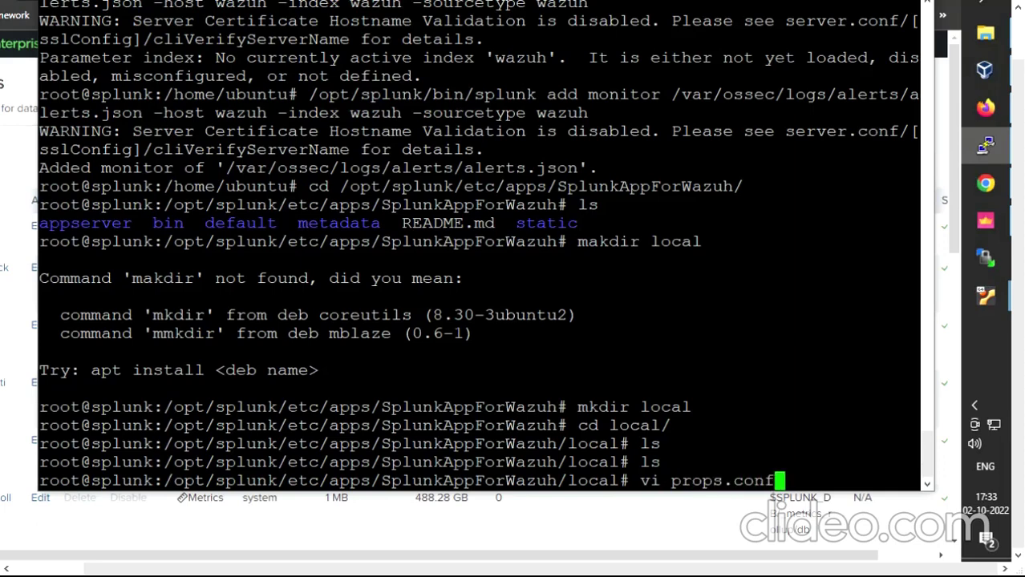
- Open props.conf in vi, quit with :q, then print the file with cat
key(Return)
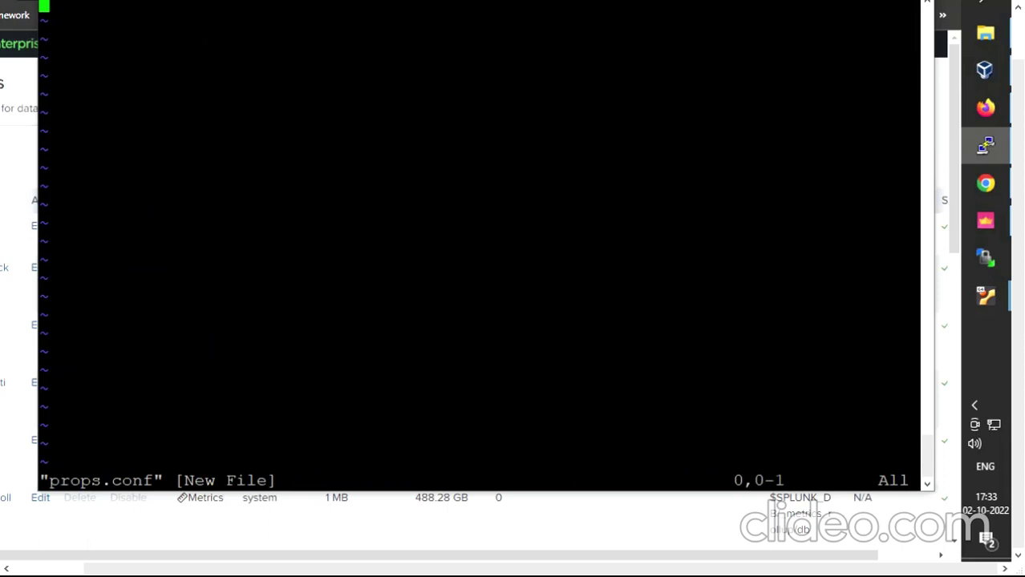
text(:q)
key(Return)
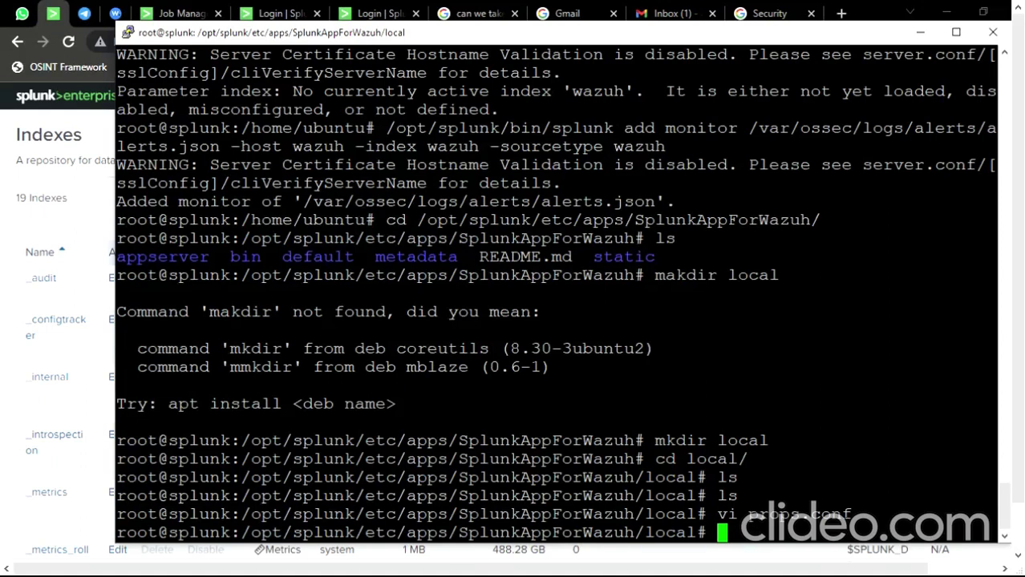
text(cat )
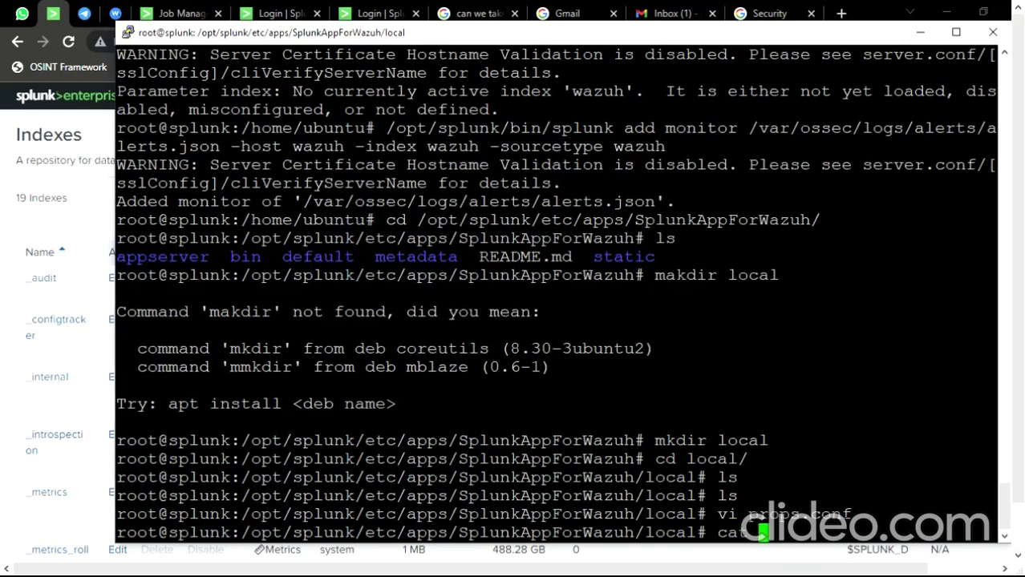
text(props)
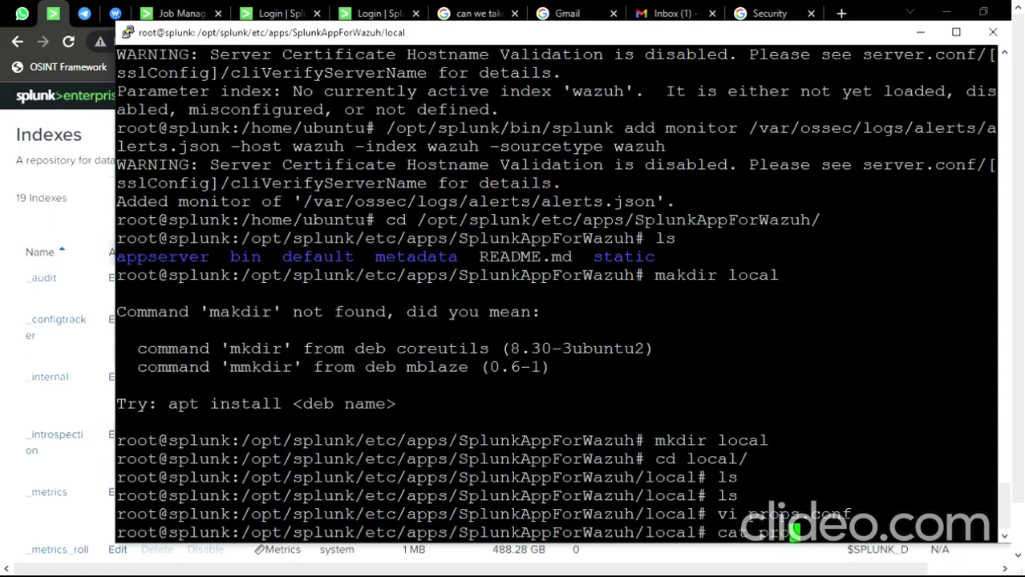
text(..conf)
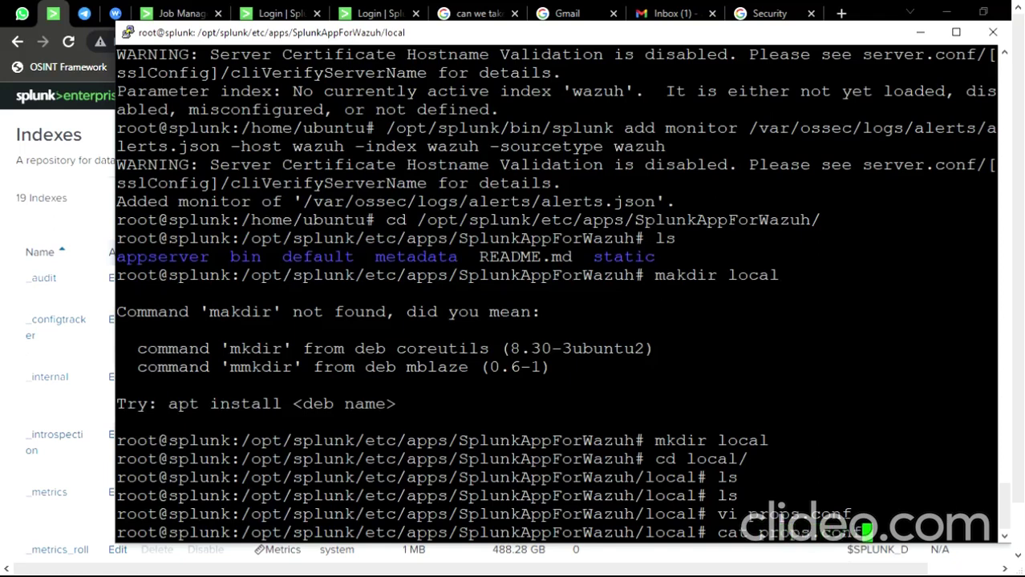
key(Return)
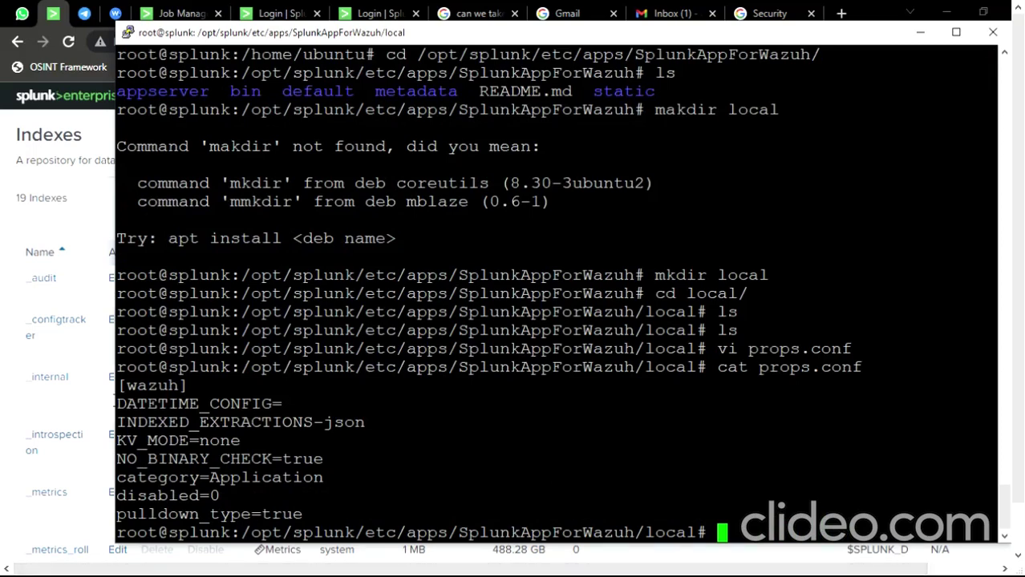
- Select the printed props.conf settings, then start a new user under Wazuh Security > Users
drag(117, 378, 328, 518)
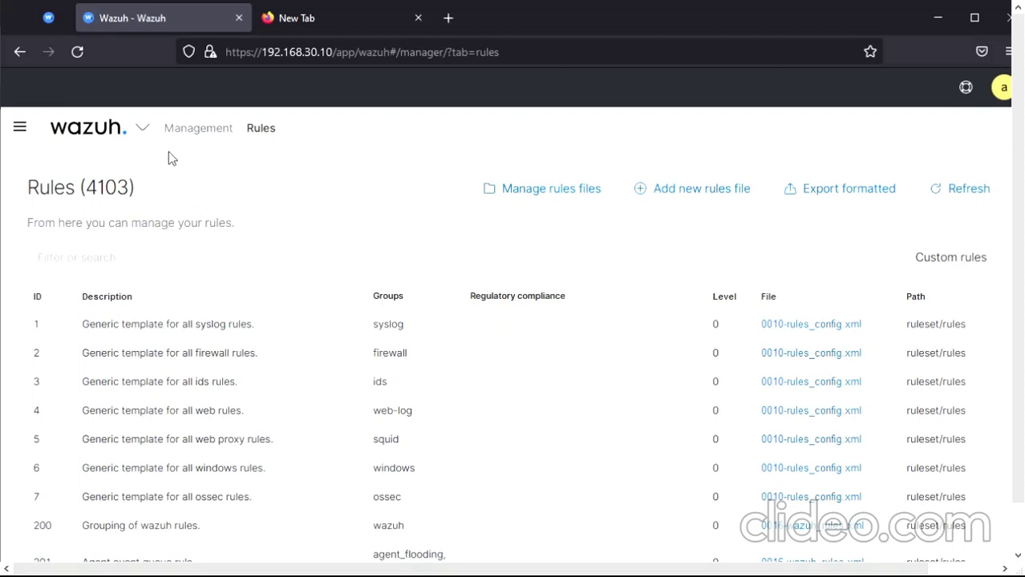
click(145, 130)
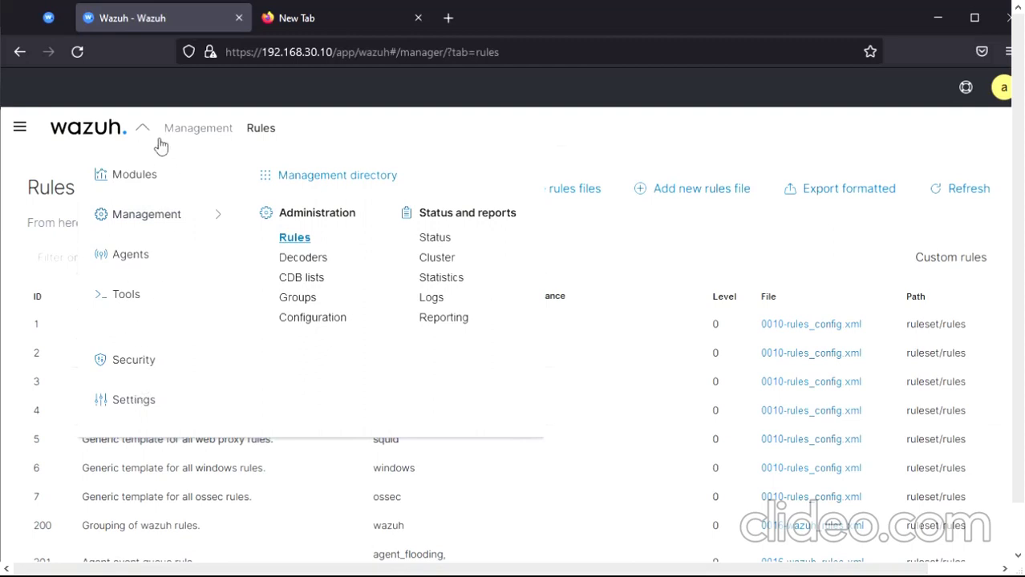
click(145, 361)
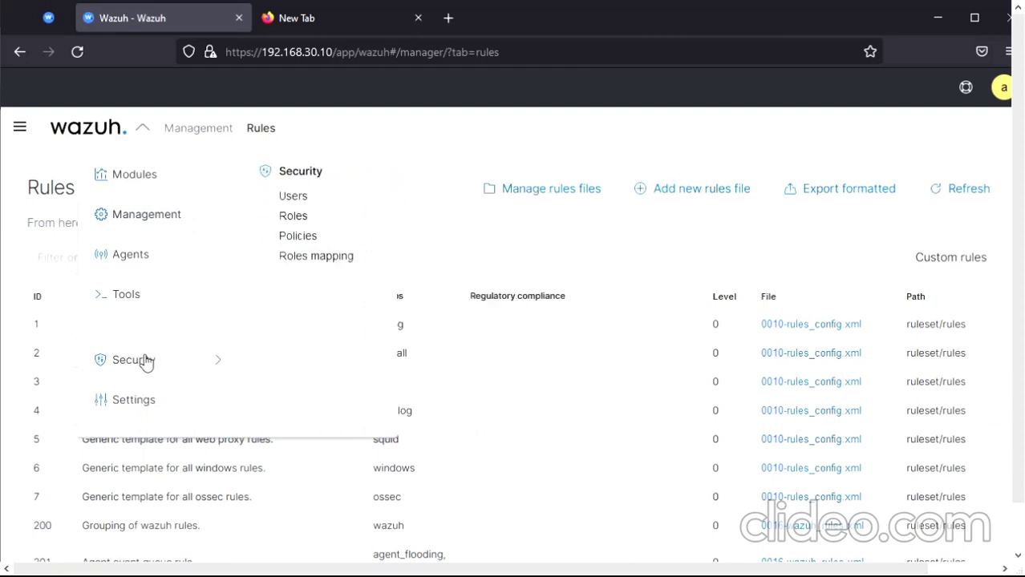
click(295, 196)
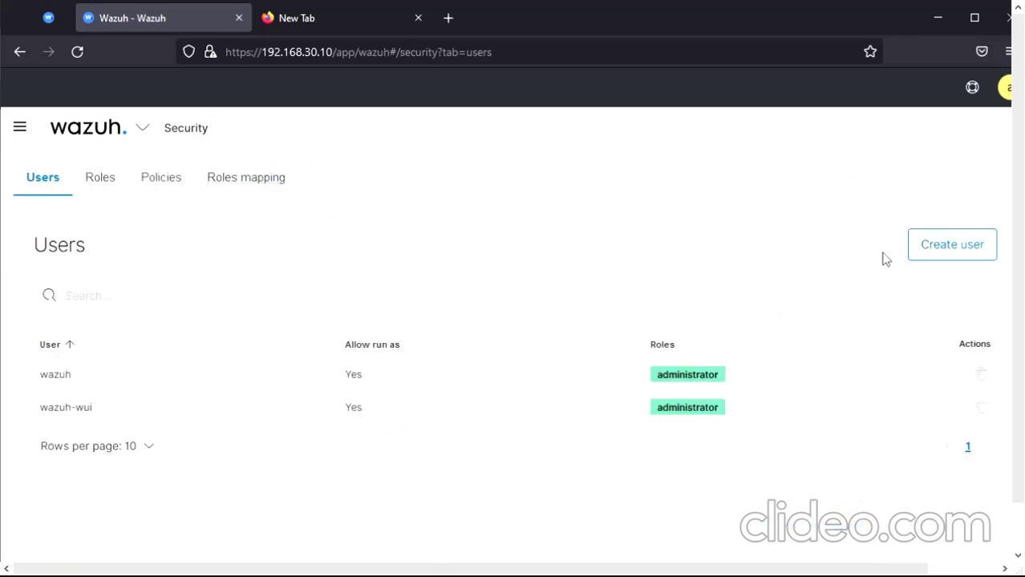
click(956, 250)
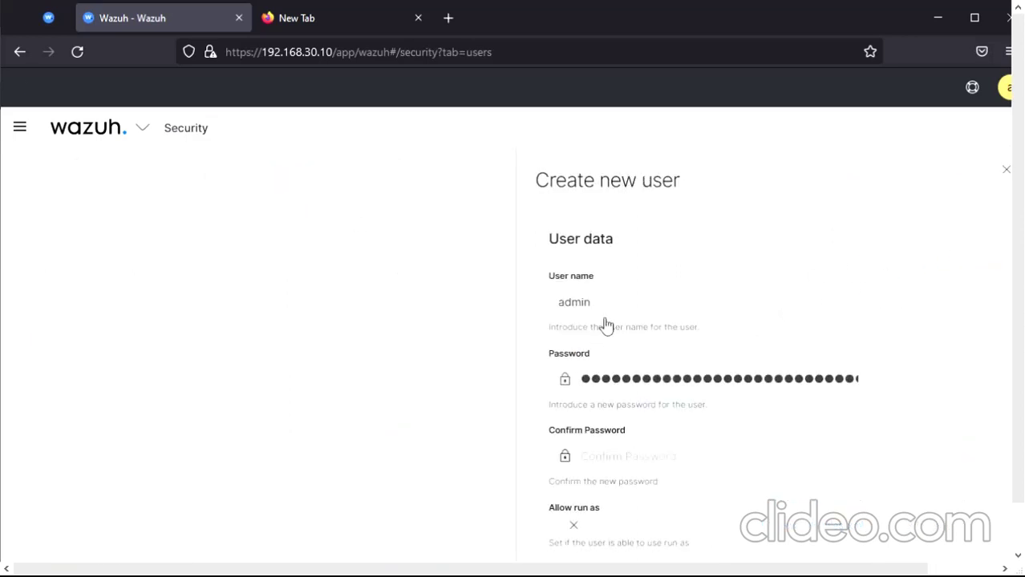
- Replace the prefilled user name with wazuh1
drag(609, 301, 528, 302)
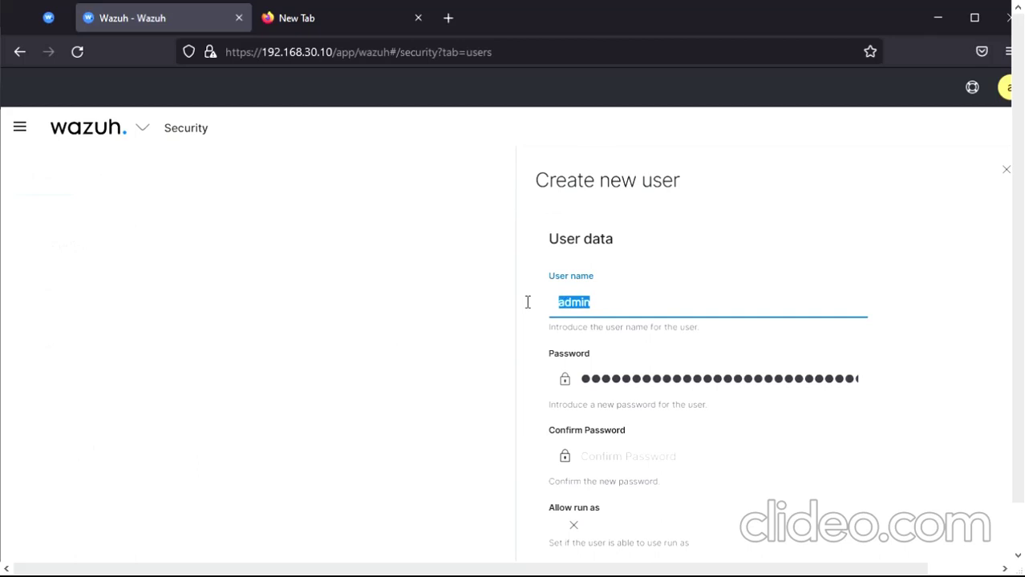
text(wi)
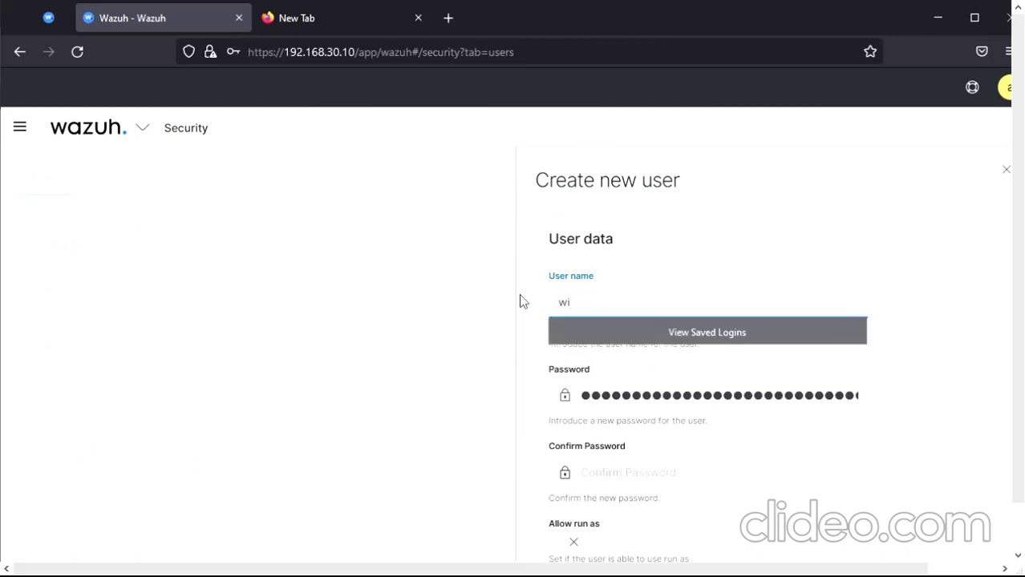
key(BackSpace)
text(azy)
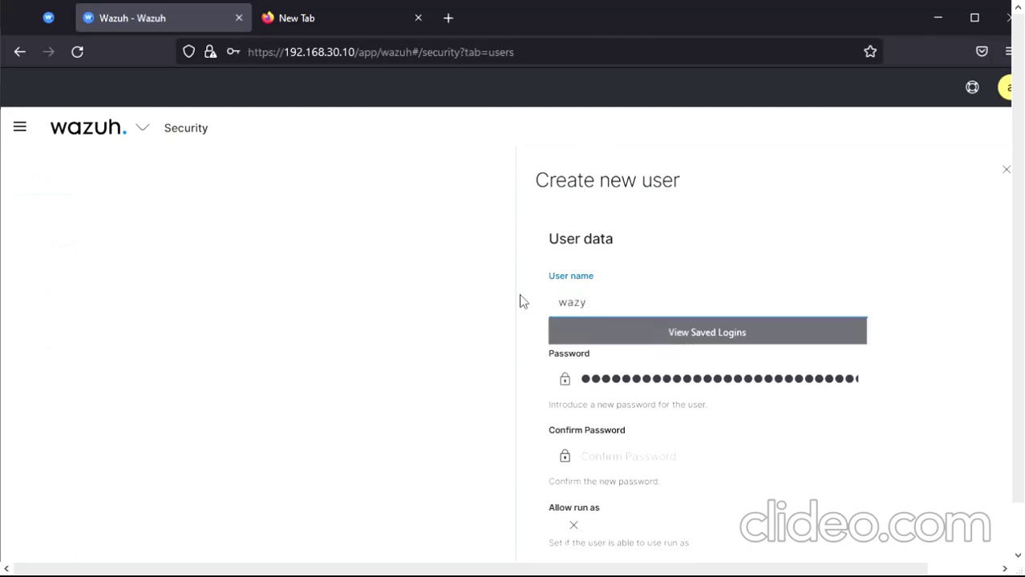
key(BackSpace)
text(uh1)
- Confirm the password from the saved login and switch on Allow run as
click(645, 457)
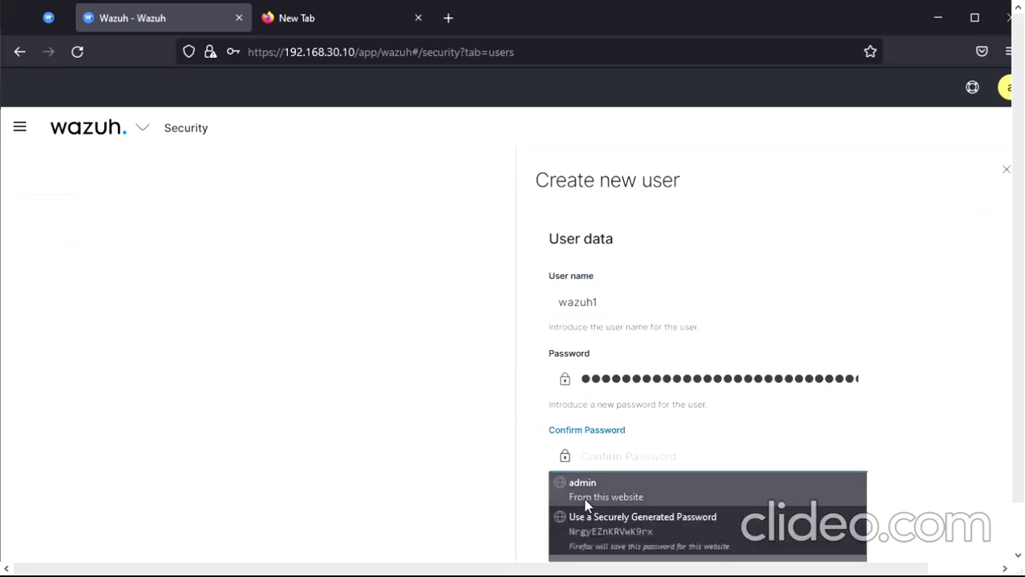
click(598, 499)
scroll(646, 450, down, 3)
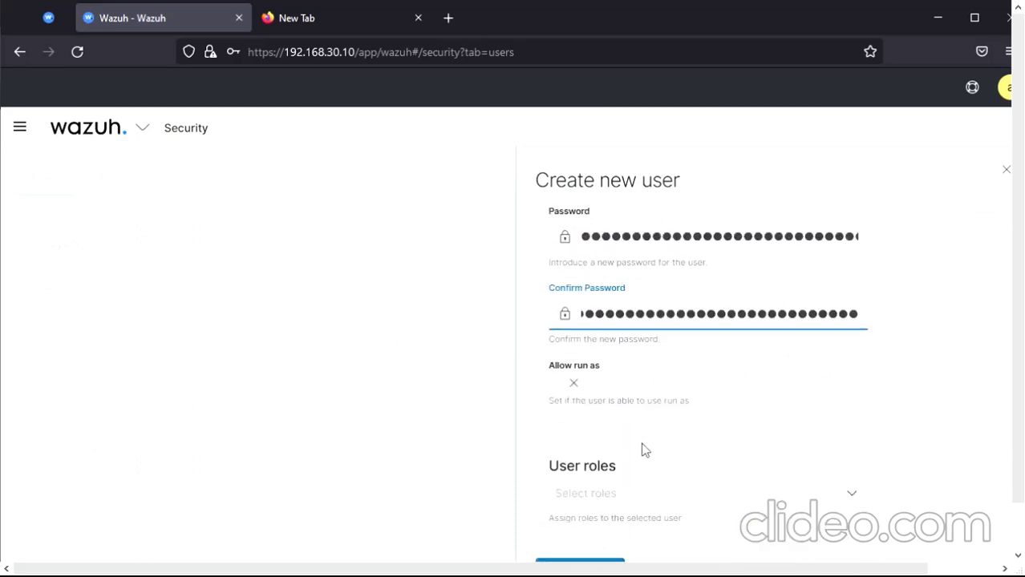
click(570, 388)
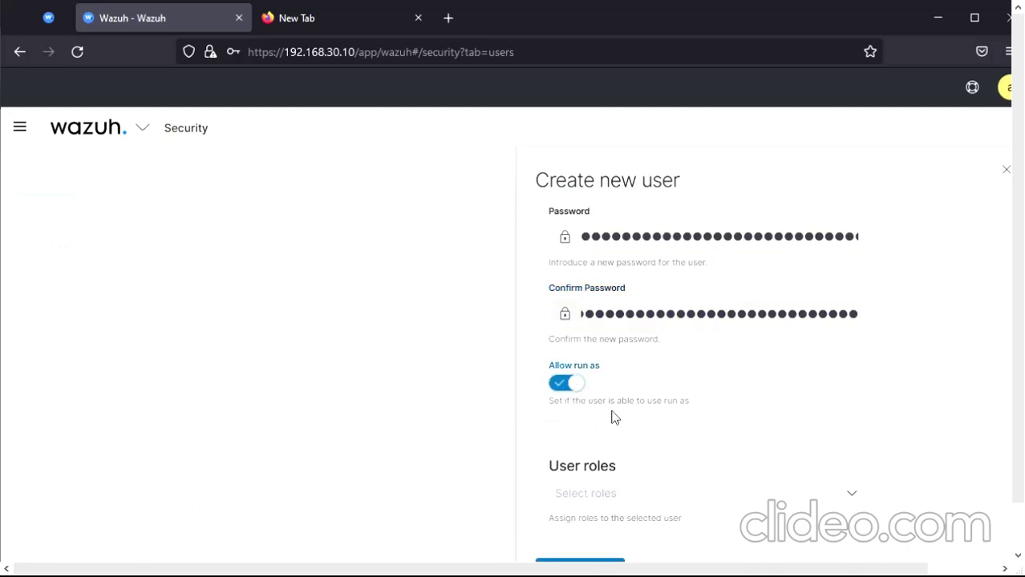
click(855, 502)
click(855, 502)
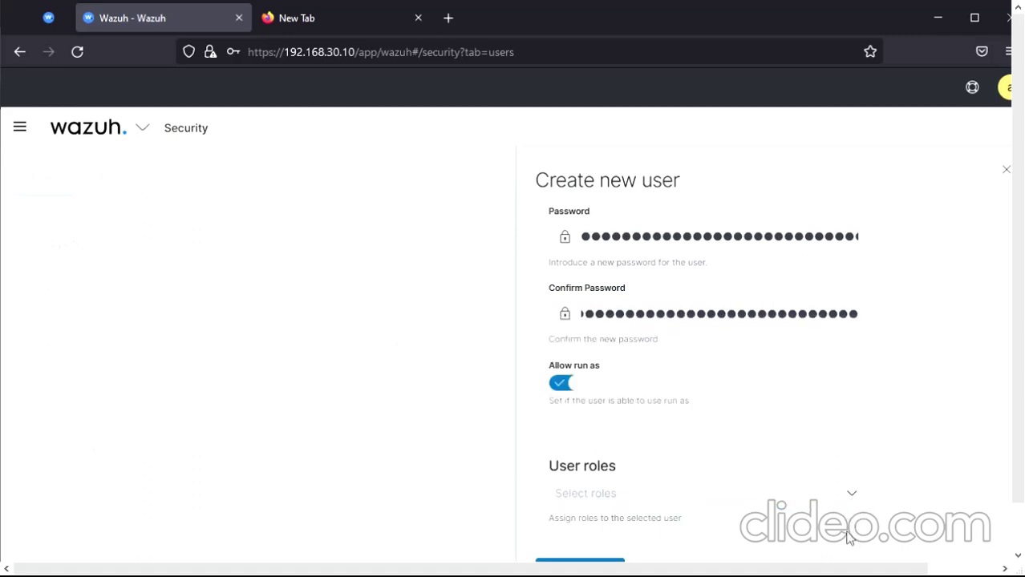
scroll(849, 538, right, 2)
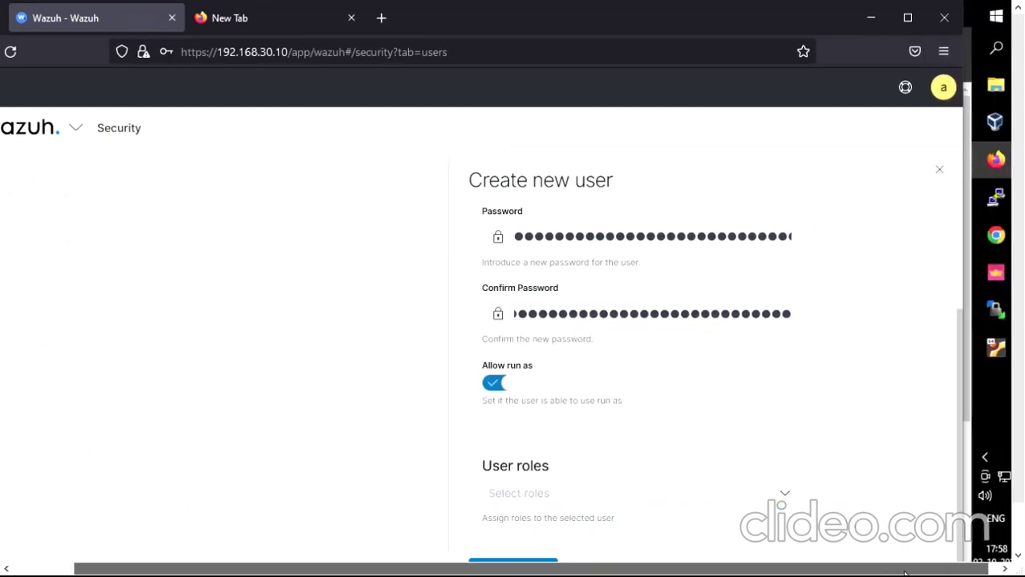
- Assign the administrator role, create the user, and save the login in Firefox
click(784, 495)
click(529, 328)
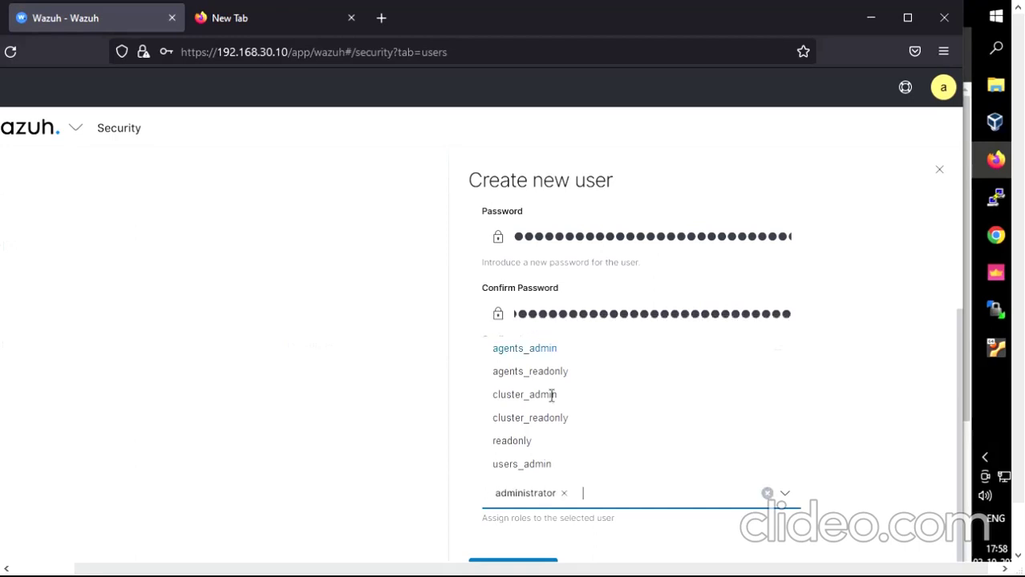
scroll(1019, 247, down, 1)
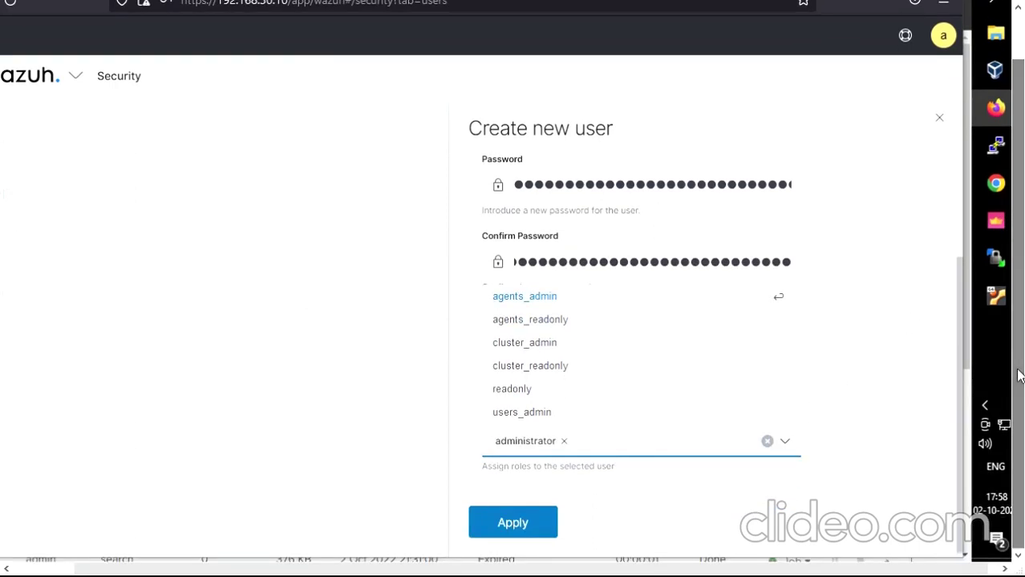
click(529, 522)
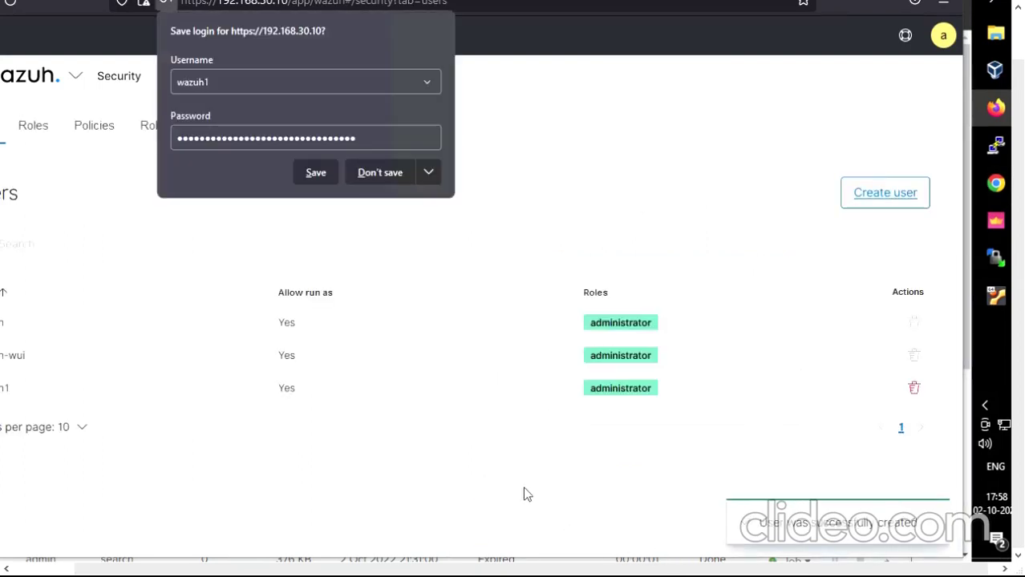
drag(613, 564, 548, 563)
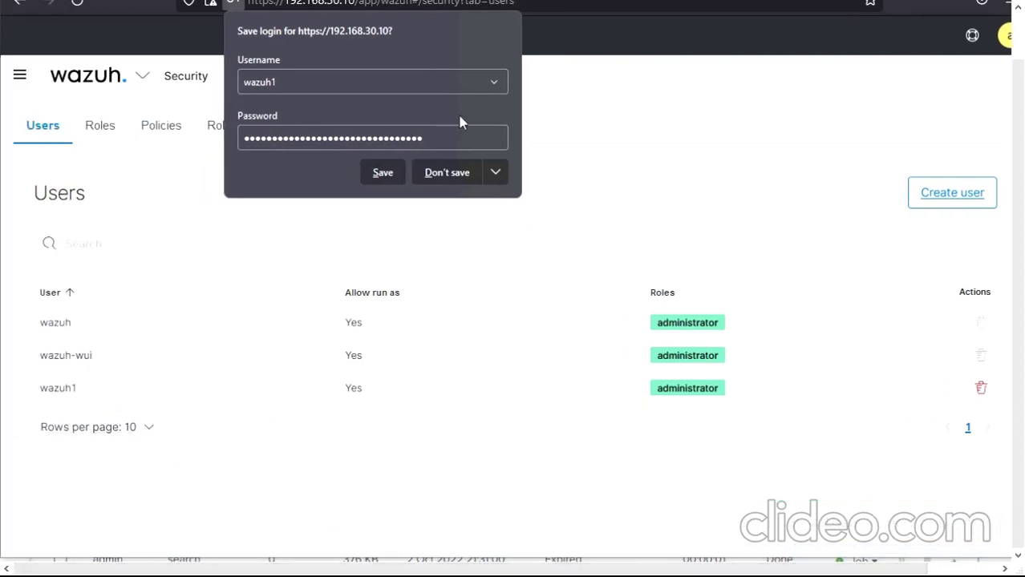
click(396, 172)
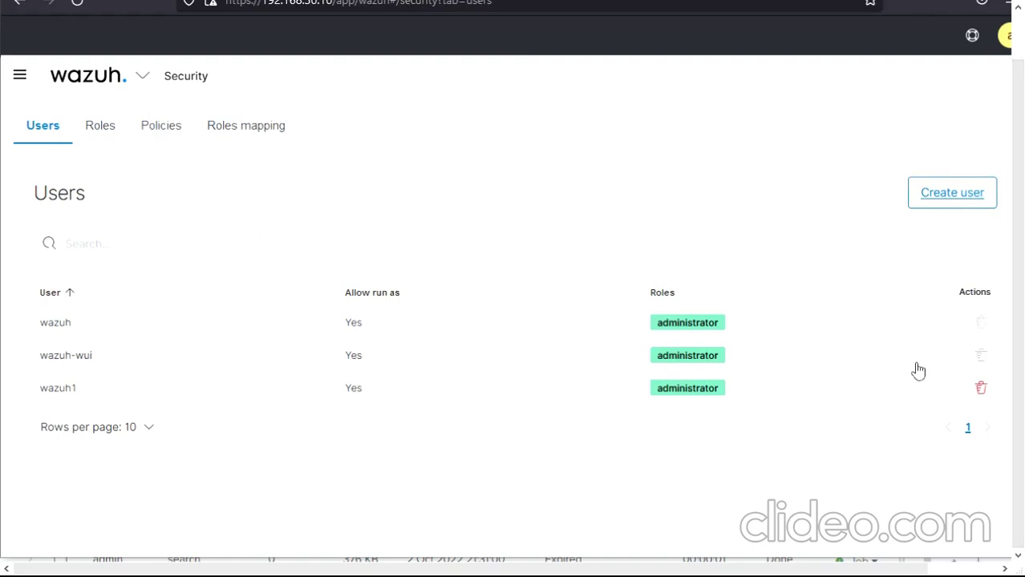
mouse_move(337, 12)
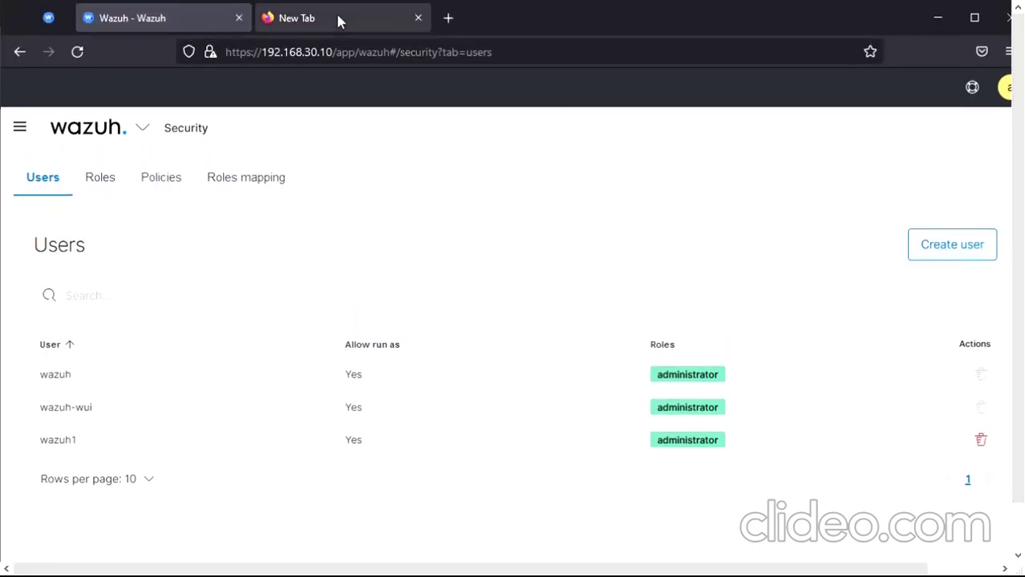
- In the new tab, load a 192.168.30 address on port 8000
click(407, 22)
click(326, 253)
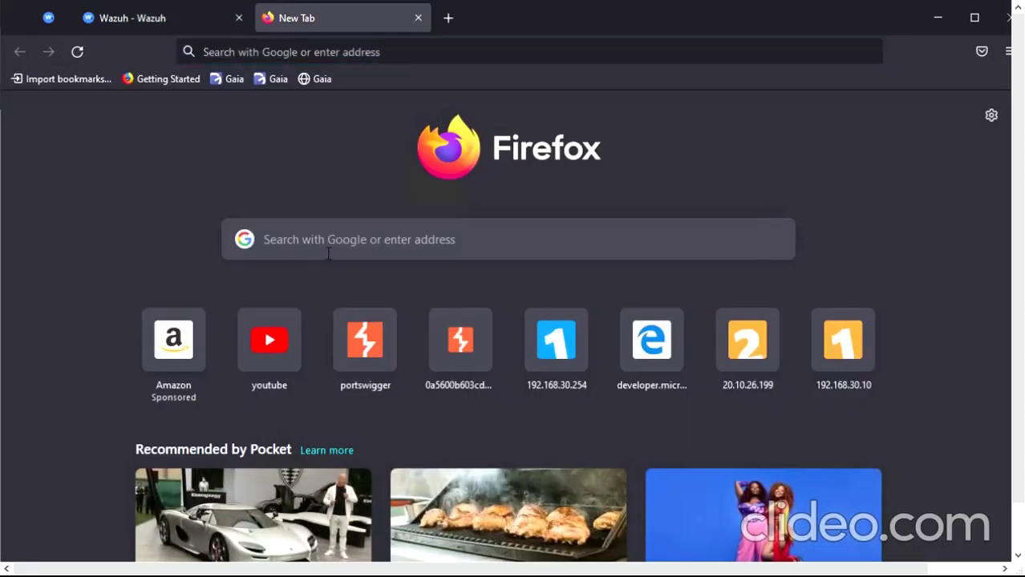
text(192.168.30.254/)
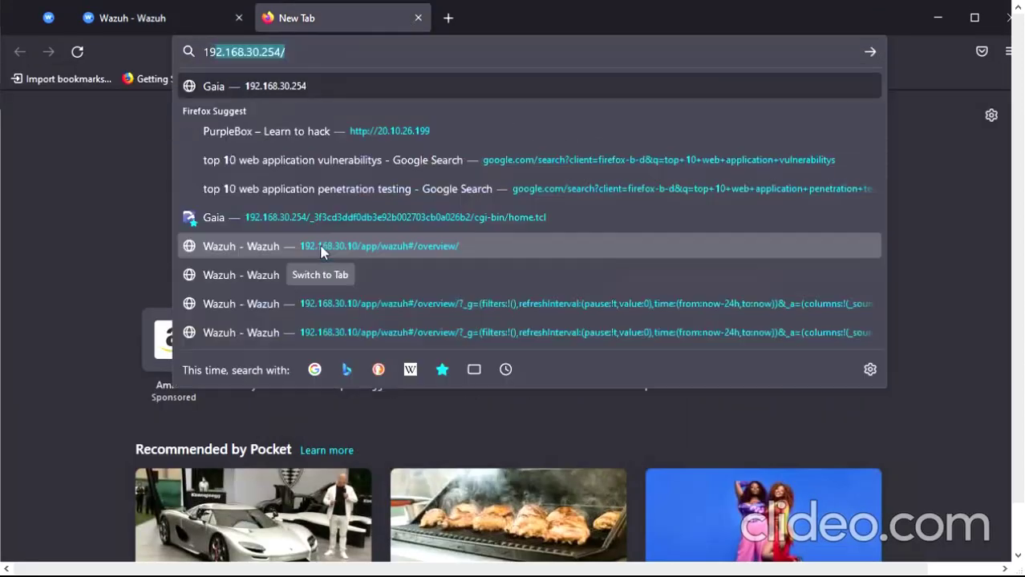
key(Right)
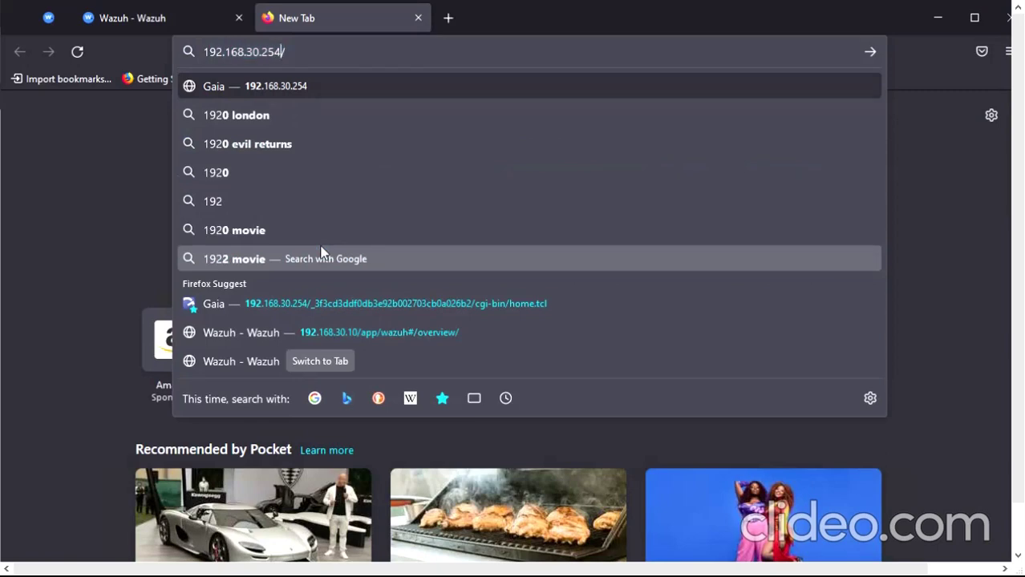
key(Left)
key(BackSpace)
key(BackSpace)
key(BackSpace)
text(3)
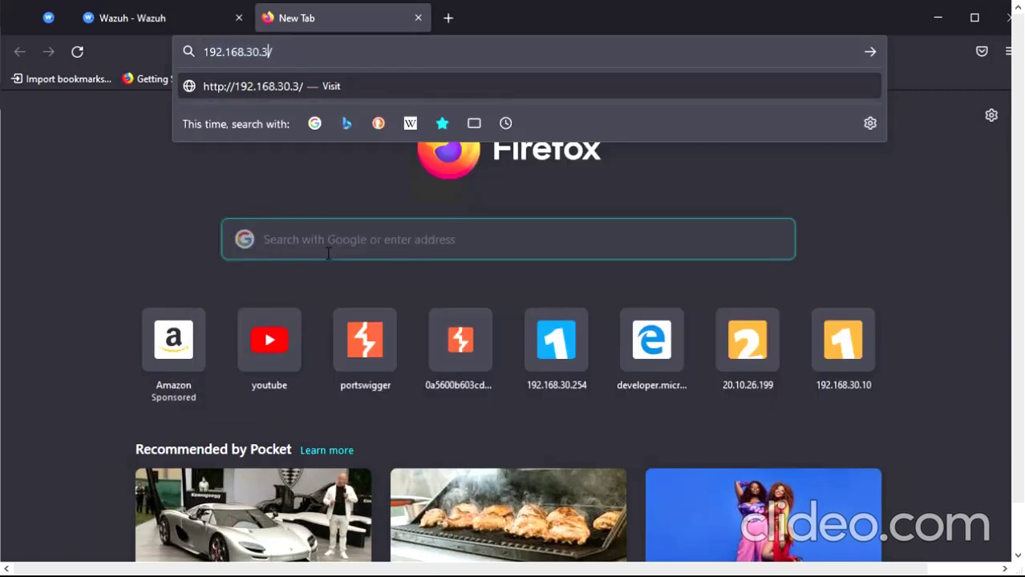
text(0:)
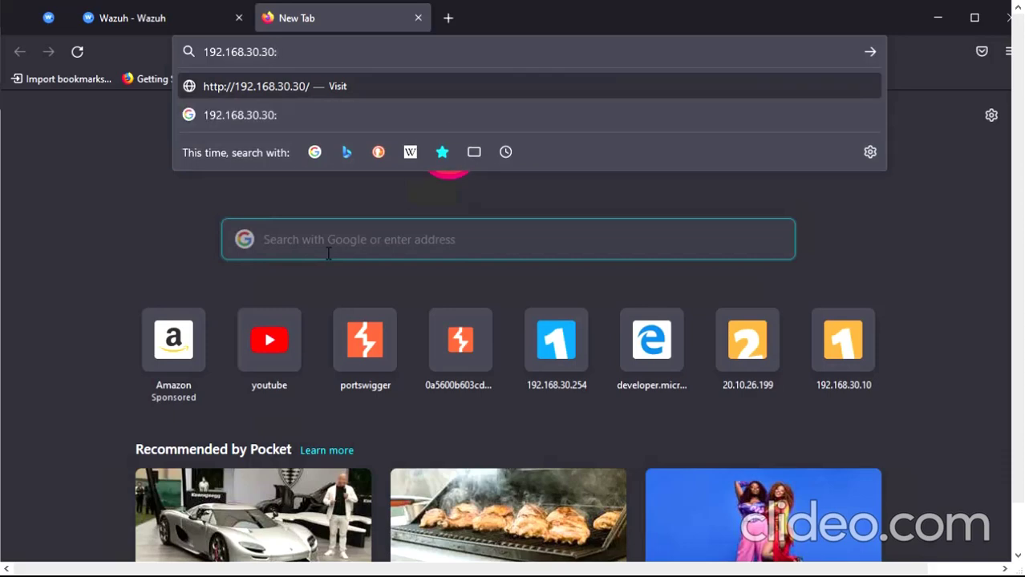
text(8---)
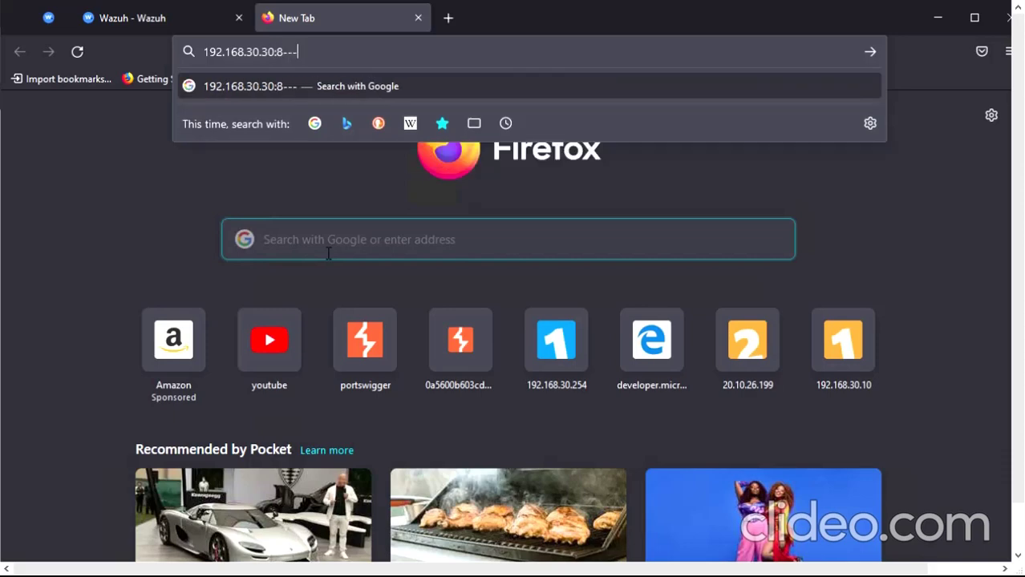
key(BackSpace)
key(BackSpace)
key(BackSpace)
text(000)
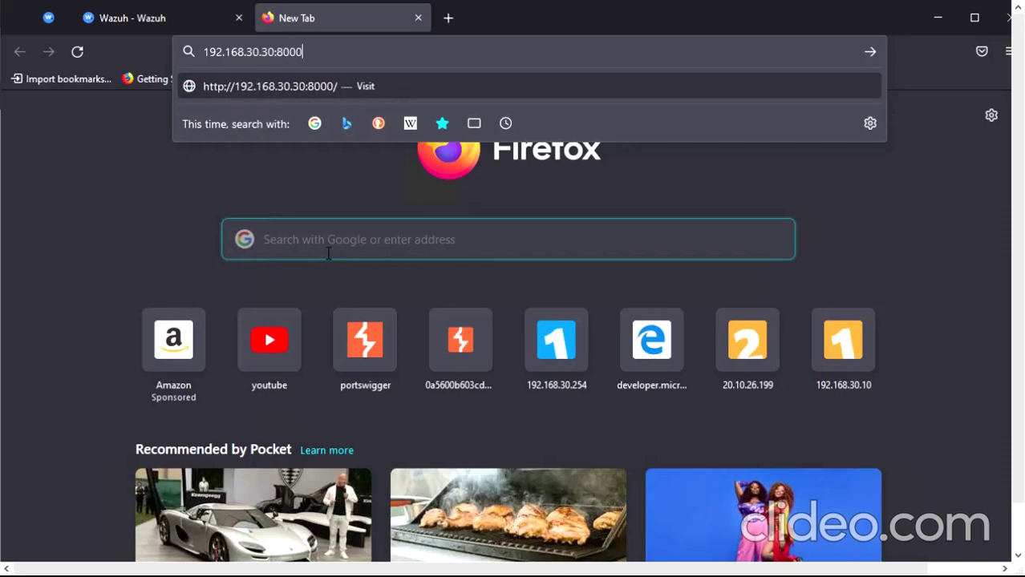
key(Return)
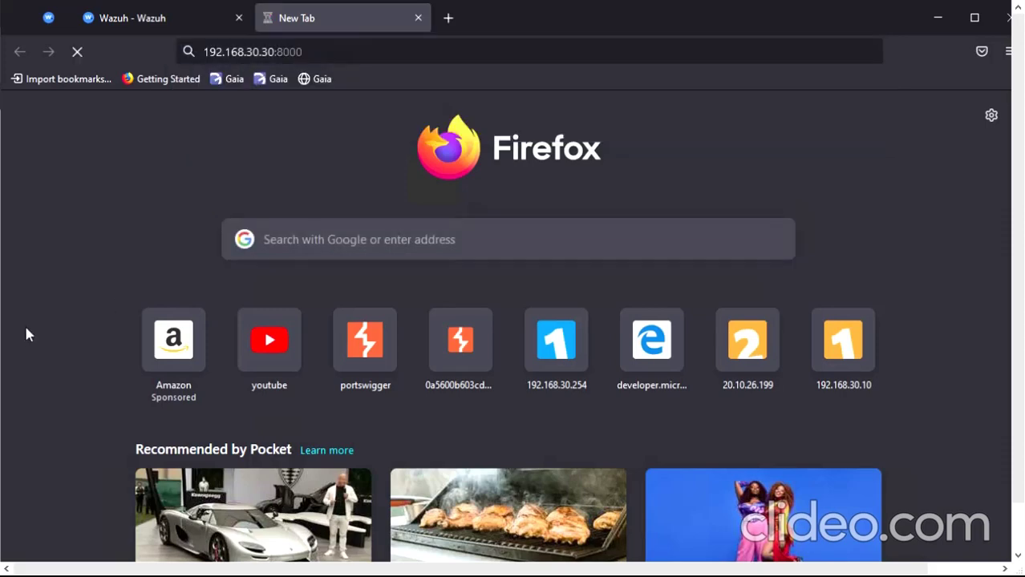
- Correct the address to 192.168.30.10:8000 and load the Splunk server
click(265, 52)
click(276, 54)
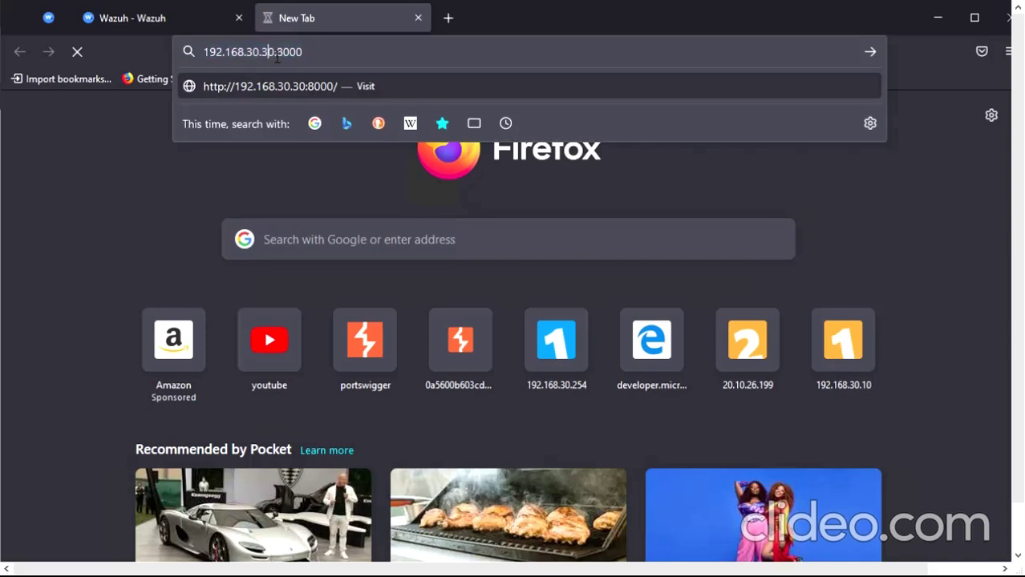
click(281, 53)
key(BackSpace)
text(8)
key(Left)
key(BackSpace)
key(BackSpace)
text(1)
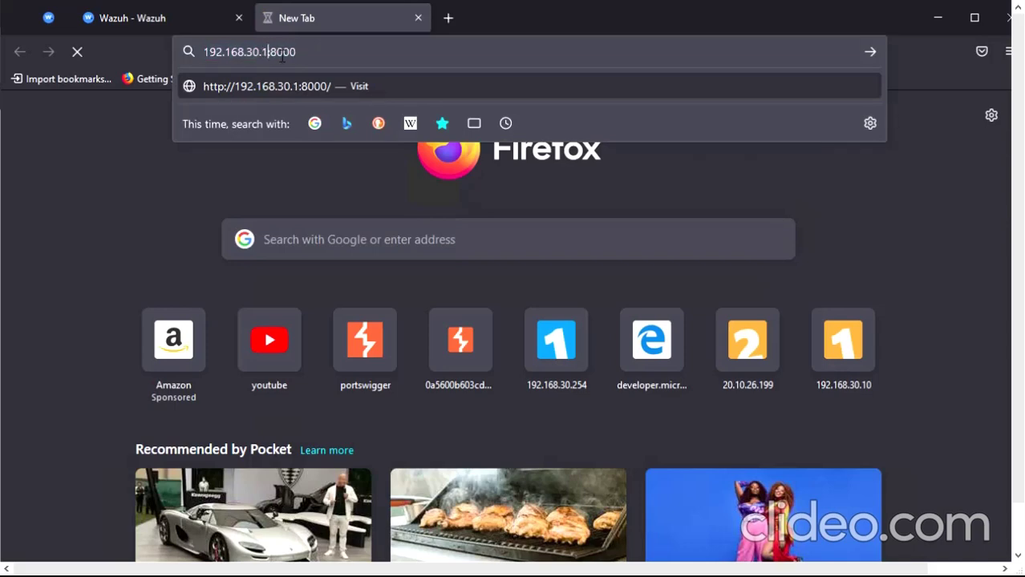
text(0)
key(Return)
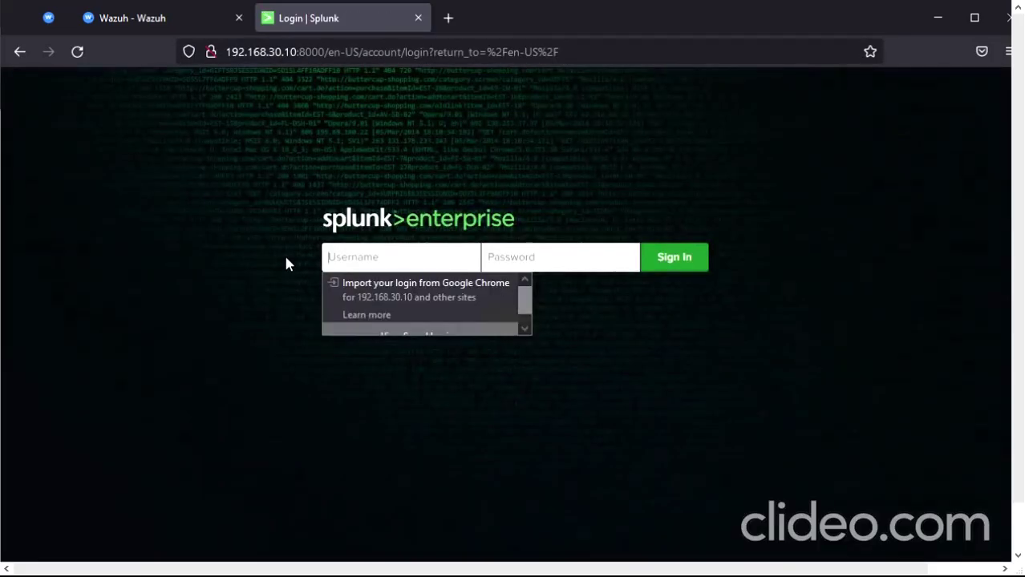
- Import browsing history, saved logins and bookmarks from Google Chrome through the Import Wizard
click(382, 298)
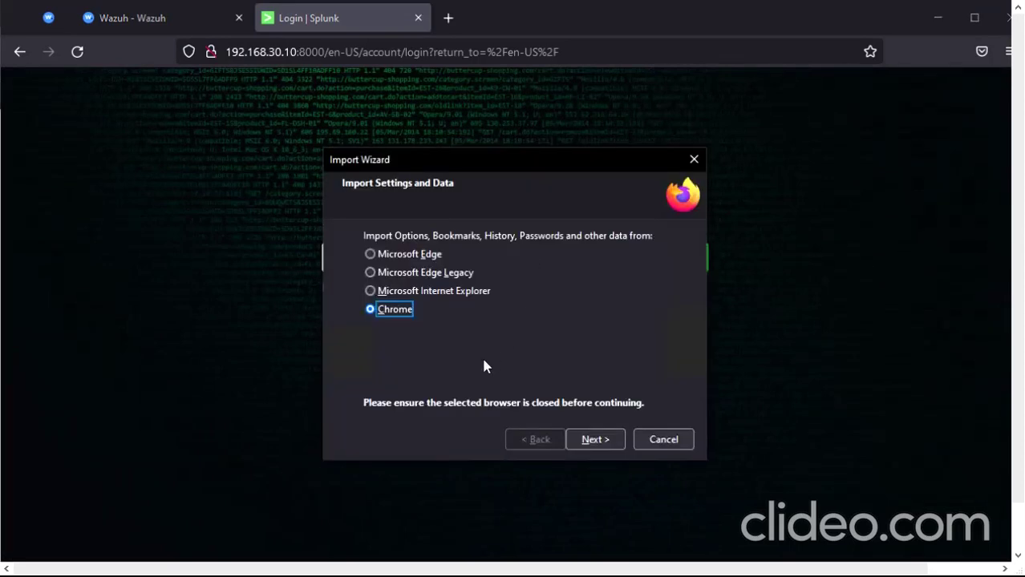
click(596, 441)
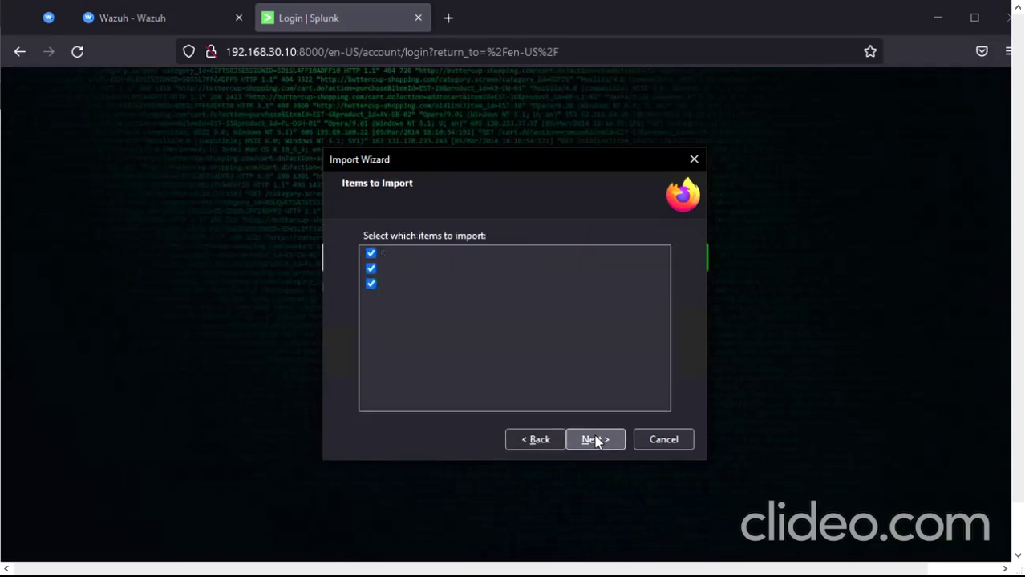
click(595, 440)
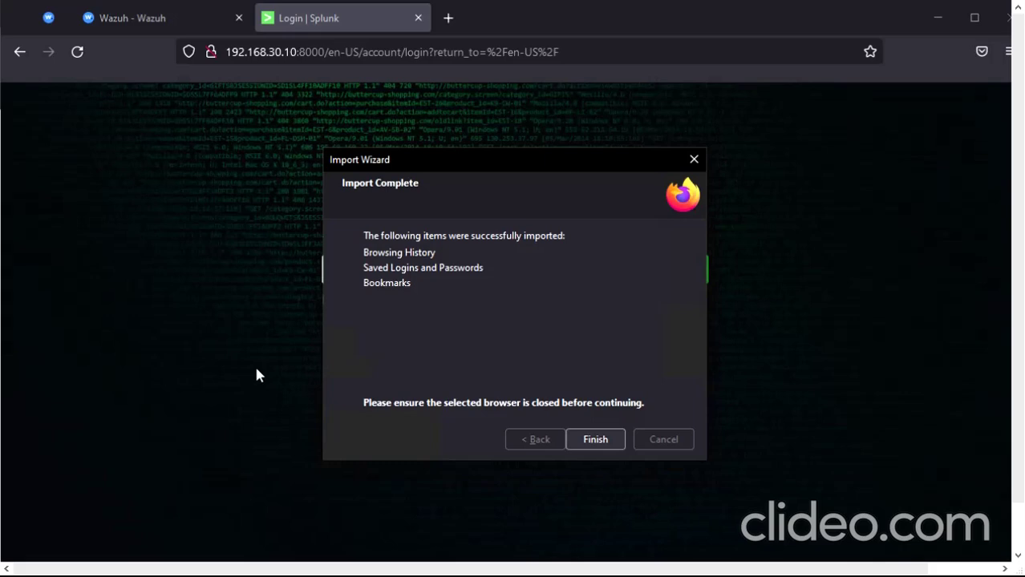
click(596, 439)
click(403, 279)
click(407, 284)
- Try a saved e-mail login, then clear the wrongly filled password
click(408, 285)
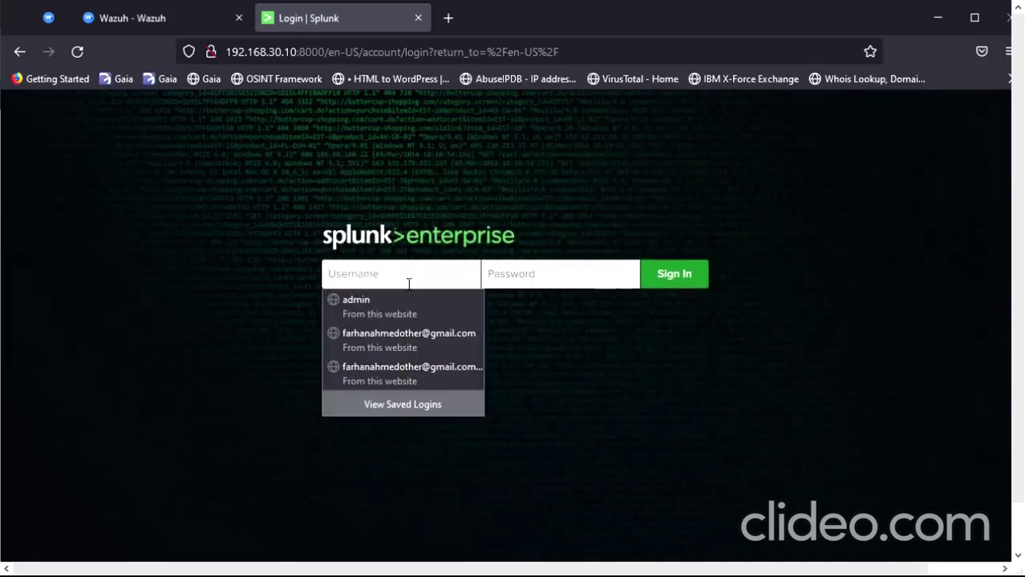
click(389, 322)
click(435, 287)
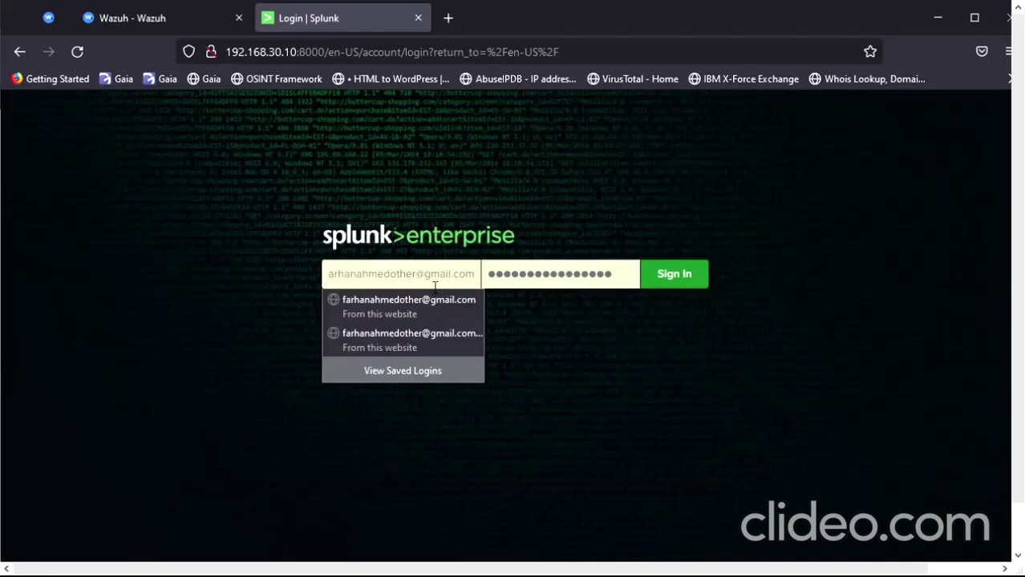
click(625, 277)
drag(625, 276, 457, 283)
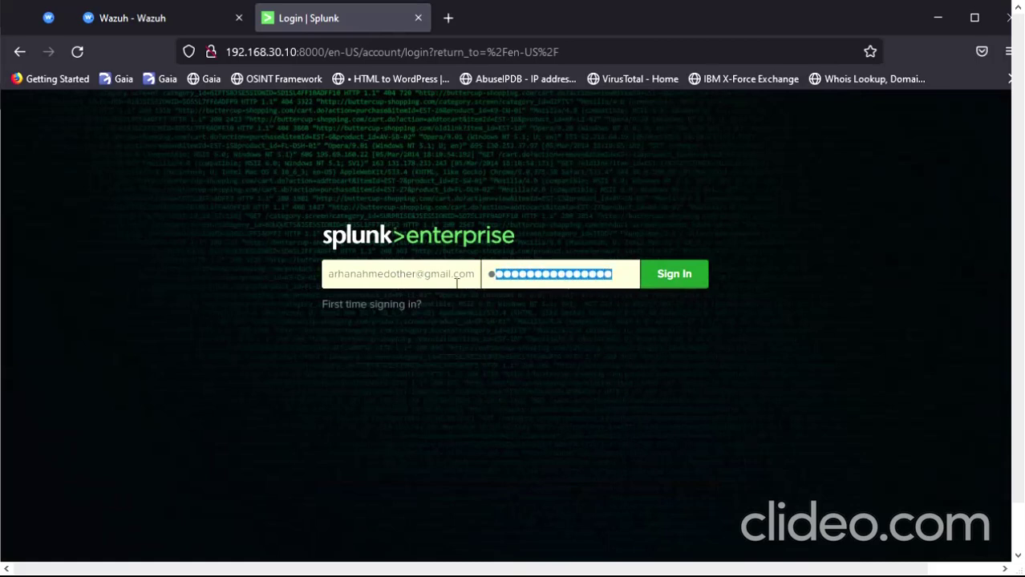
key(BackSpace)
- Clear the username, fill in the saved administrator login, and sign in to Splunk
click(453, 282)
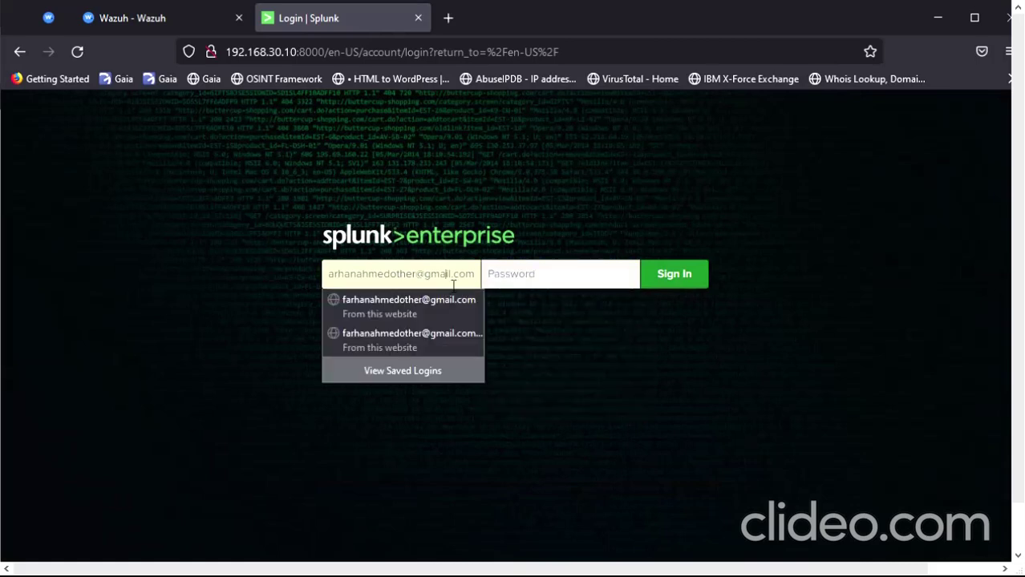
click(453, 281)
double_click(455, 277)
triple_click(463, 279)
key(BackSpace)
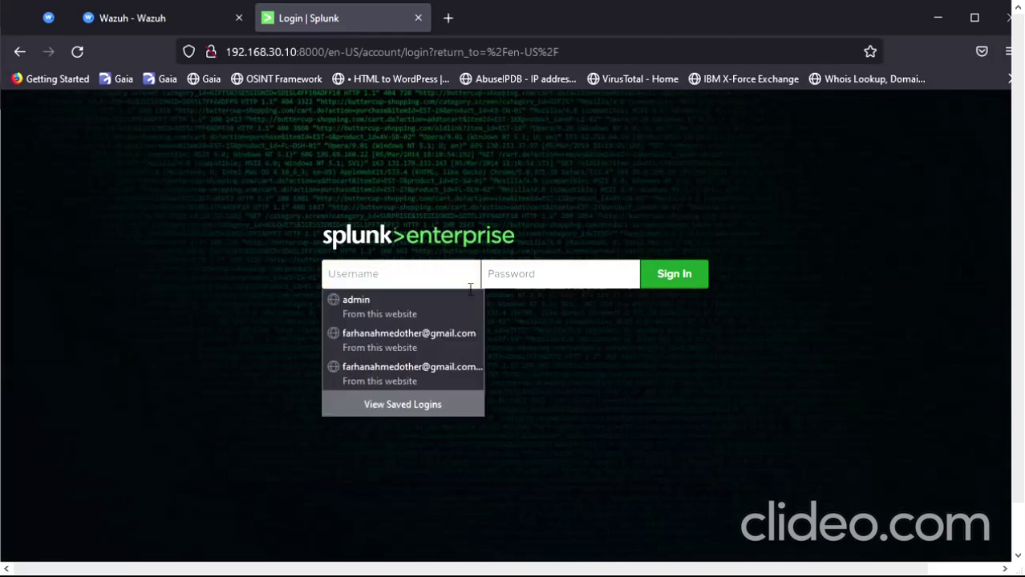
click(426, 312)
click(700, 283)
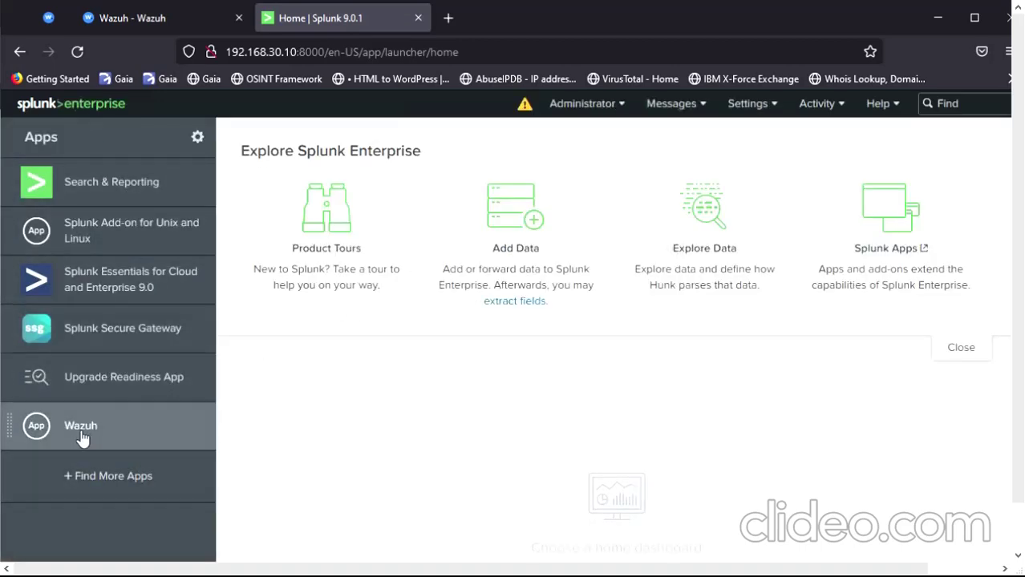
- Open the Wazuh app and enter API alias 'wazuh' with username wazuh1
click(16, 437)
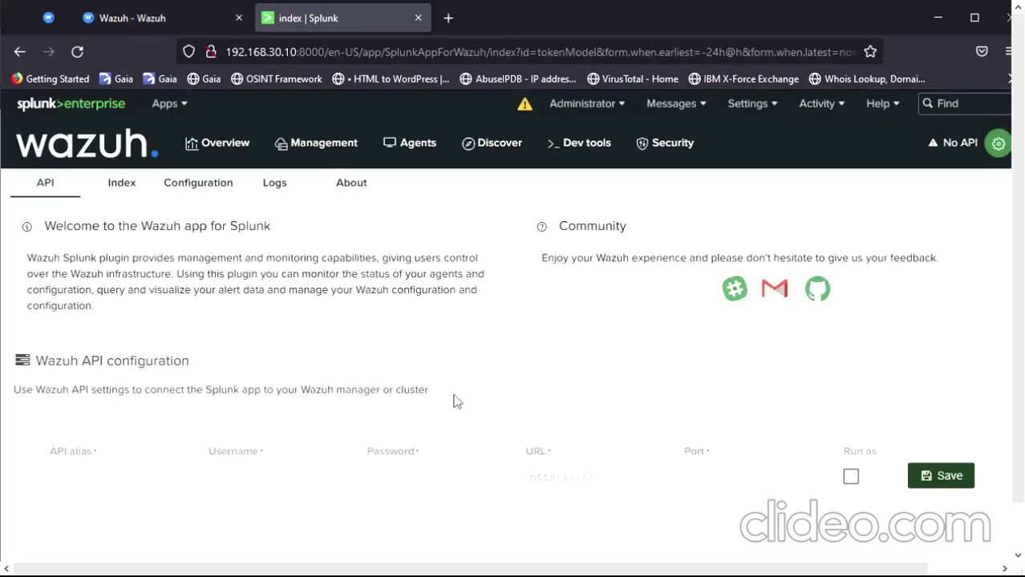
click(96, 485)
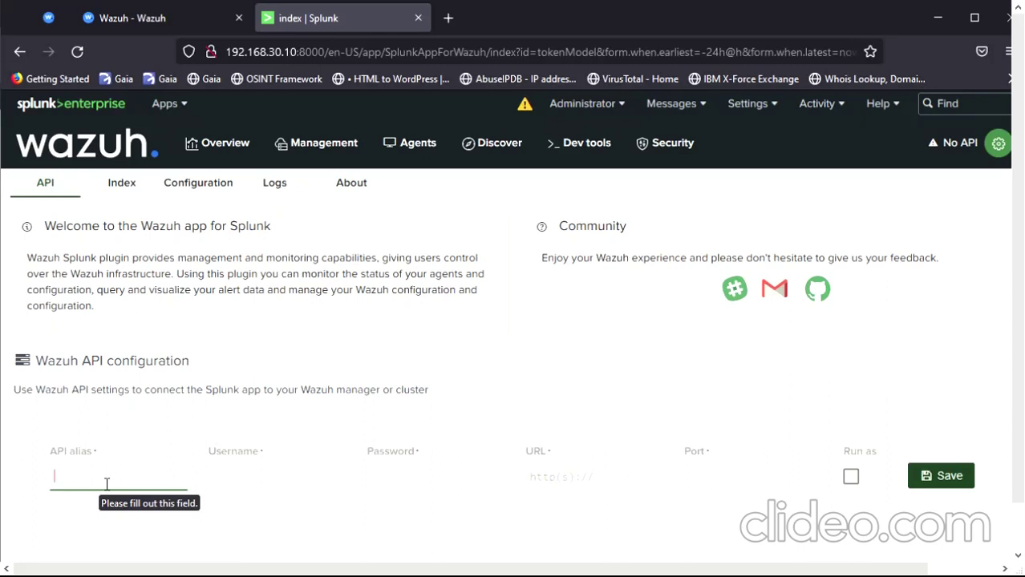
text(wazuh)
key(Tab)
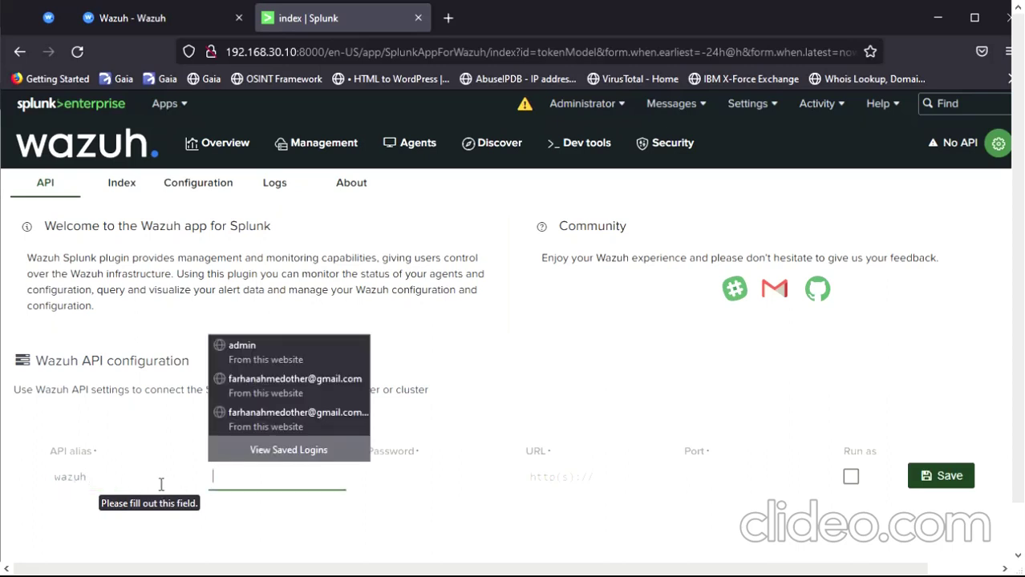
key(Tab)
click(259, 481)
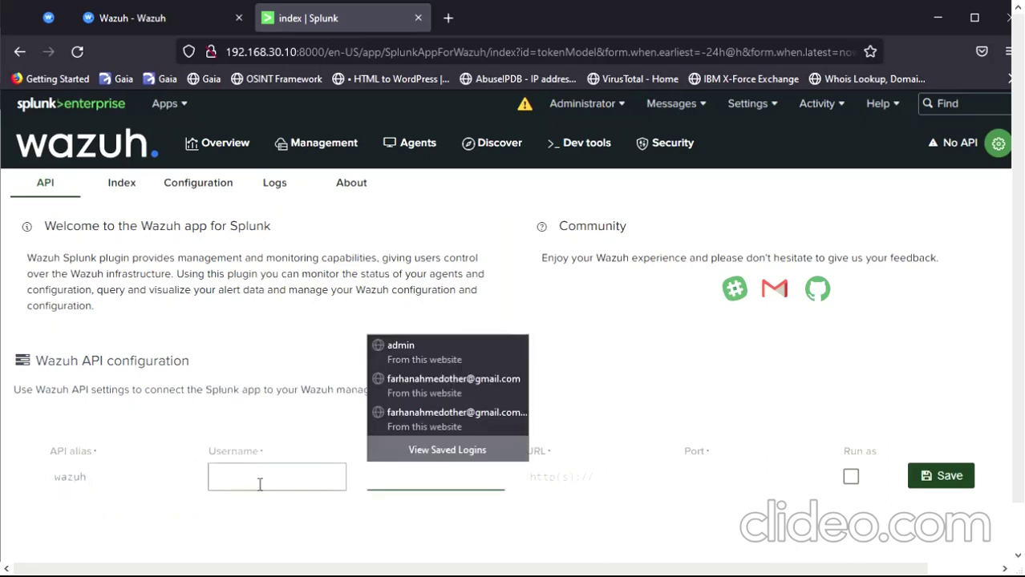
text(wazuh)
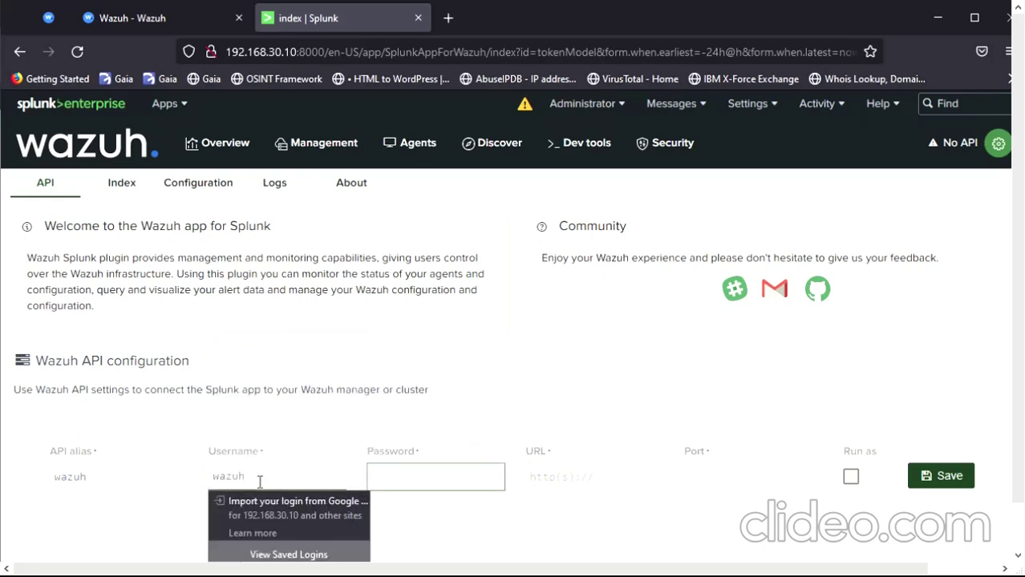
text(1)
- Fill the API password from a saved login, replacing the wrong autofill
click(421, 483)
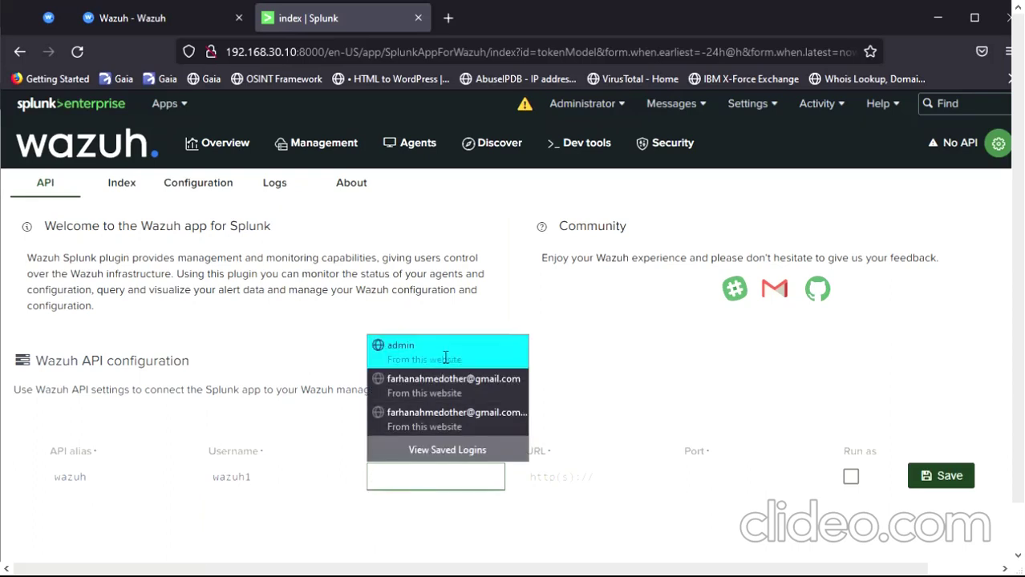
click(437, 352)
key(ctrl+a)
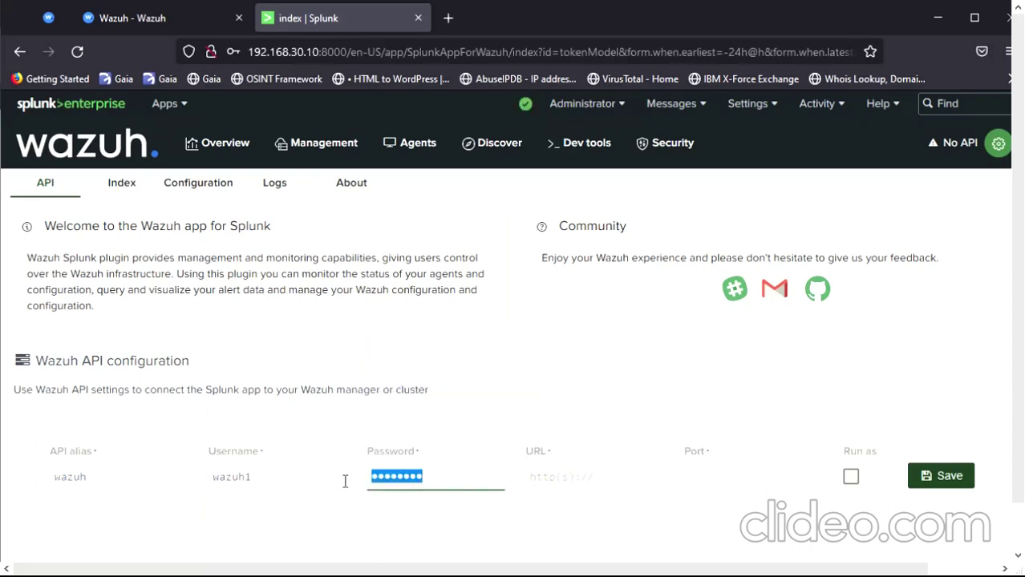
key(BackSpace)
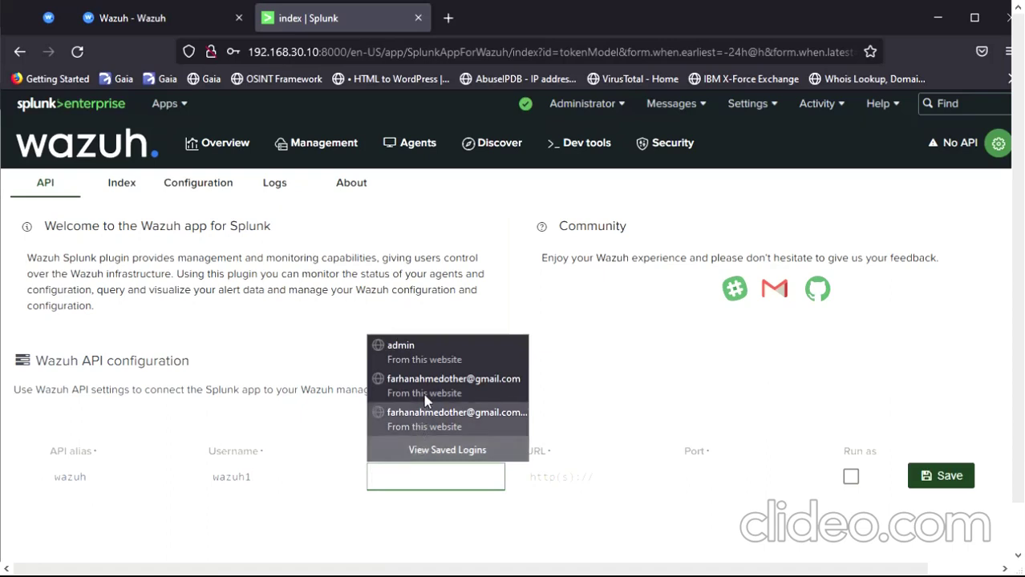
click(425, 401)
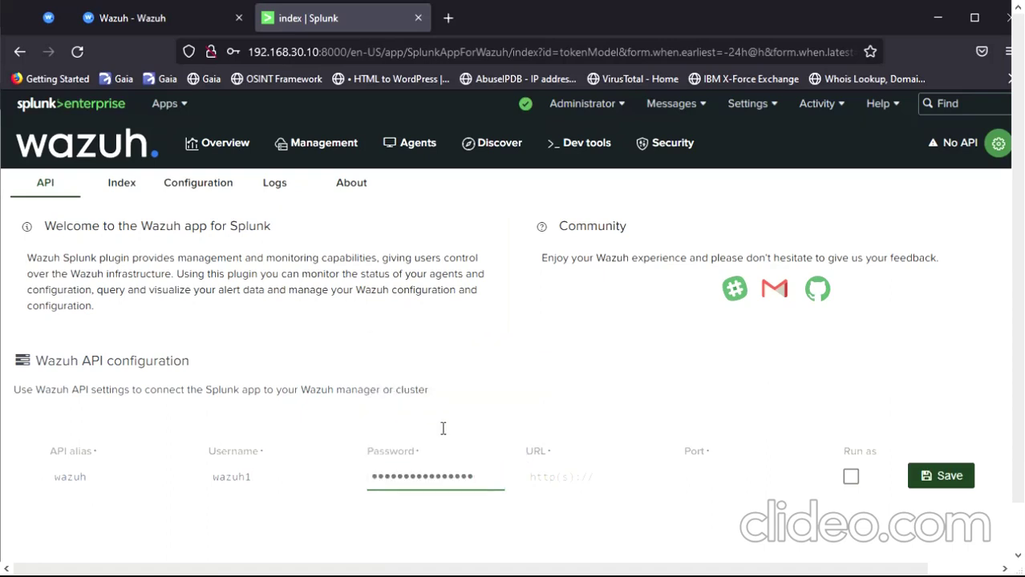
click(561, 479)
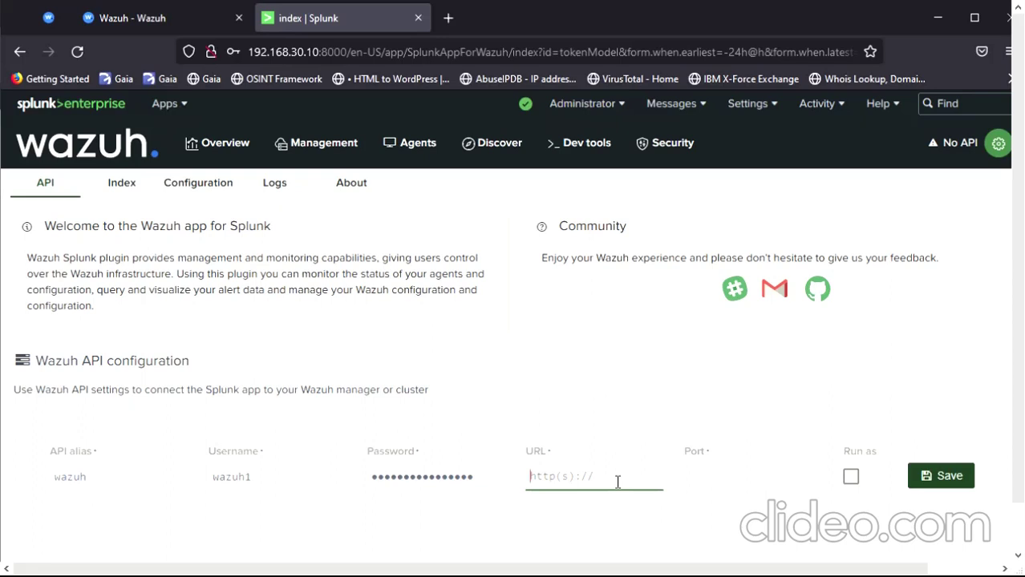
text(1)
key(BackSpace)
text(htt)
text(p)
text(s)
text(://)
text(192)
text(.1)
text(68)
text(.30)
text(.10)
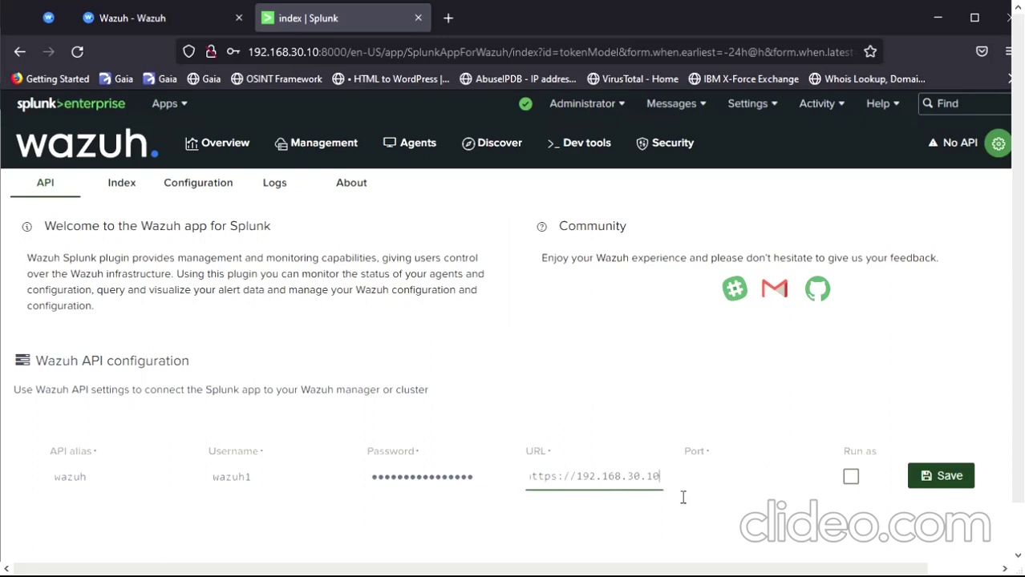
click(718, 491)
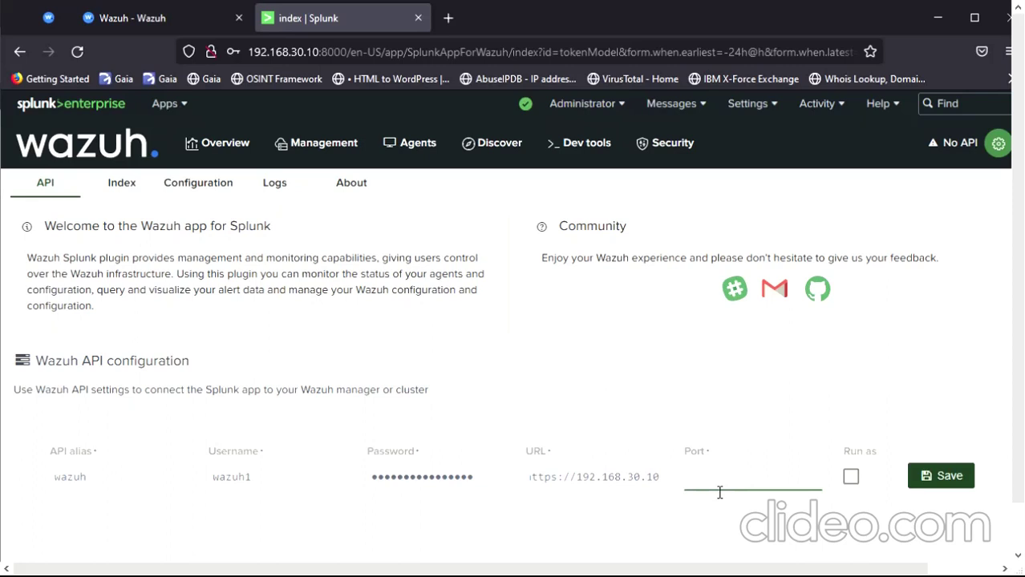
text(550000)
click(850, 478)
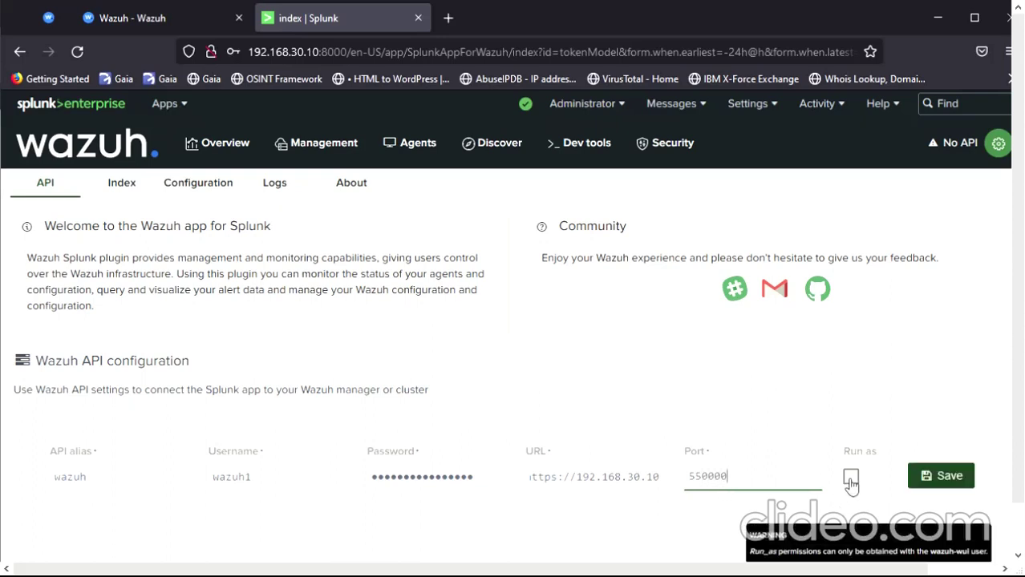
click(945, 476)
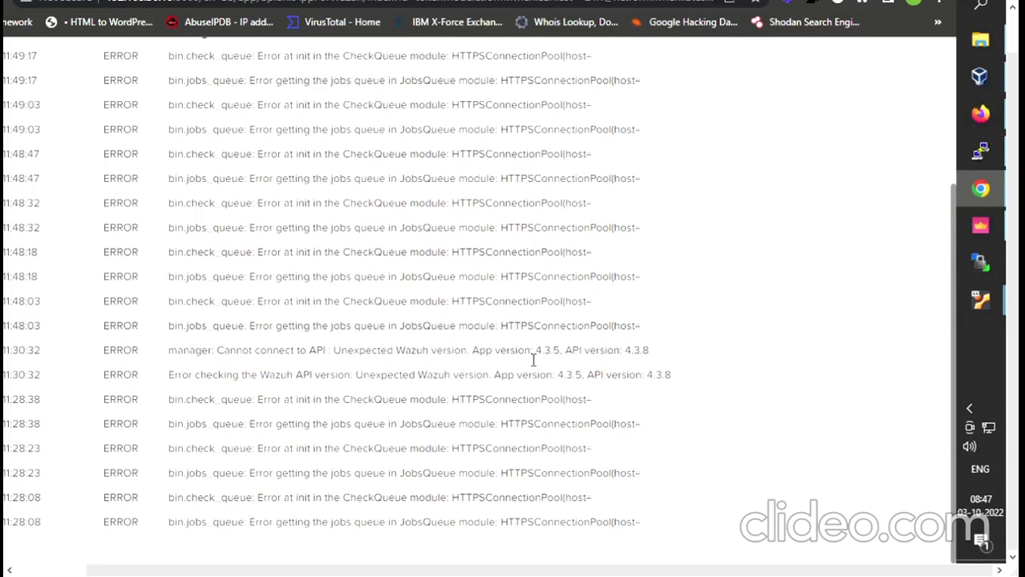
- Highlight the mismatched App 4.3.5 and API 4.3.8 versions in the log, then switch to PuTTY
double_click(545, 353)
drag(565, 353, 662, 361)
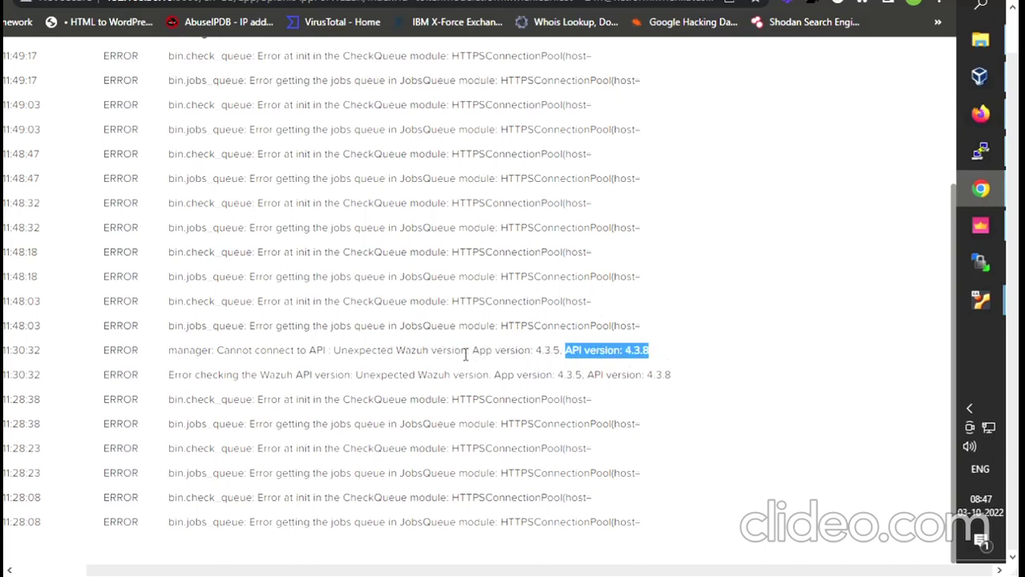
drag(474, 353, 653, 359)
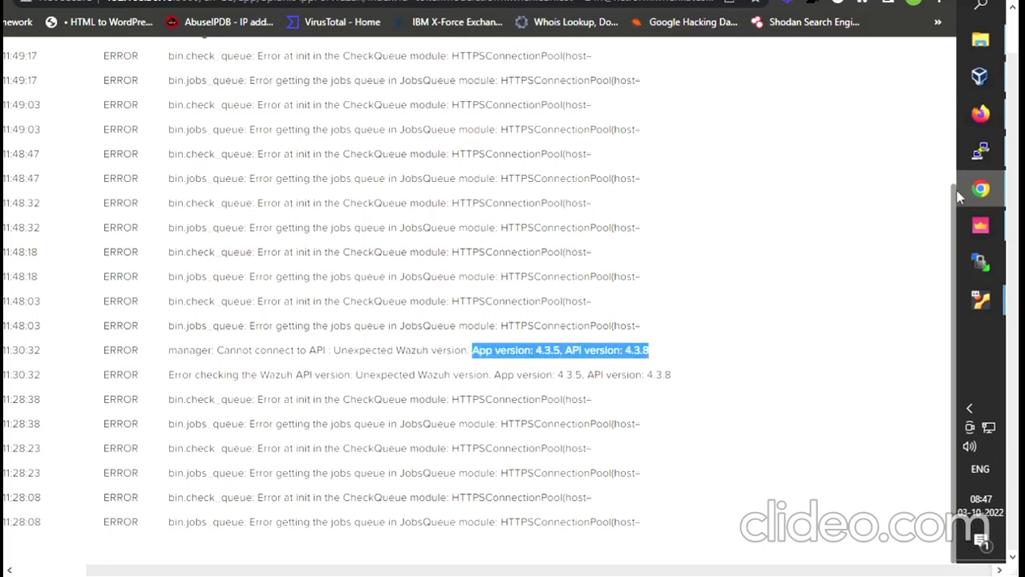
click(979, 151)
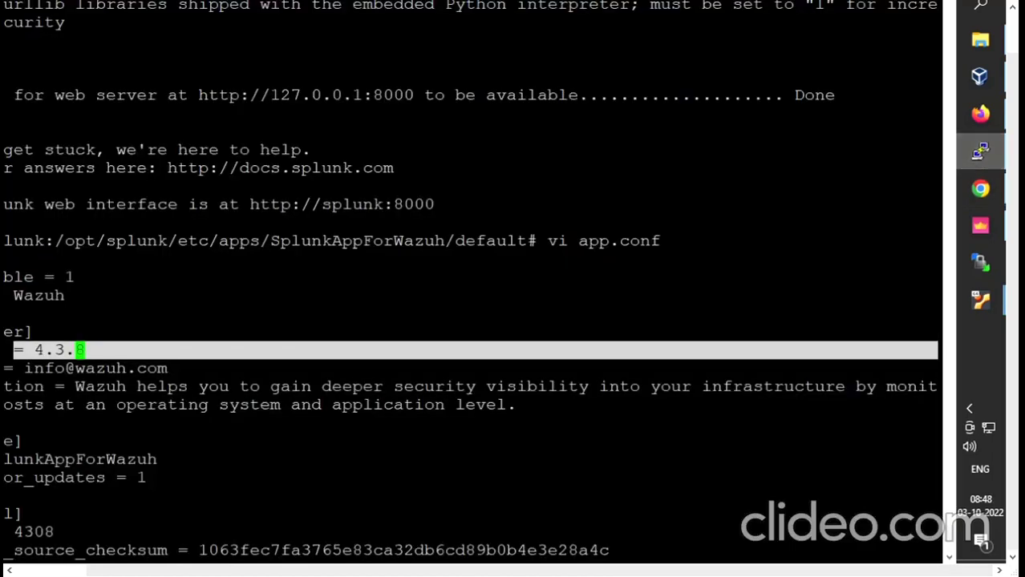
- Highlight the app's default folder path, the vi app.conf command and the 4.3.8 launcher version
drag(565, 571, 494, 574)
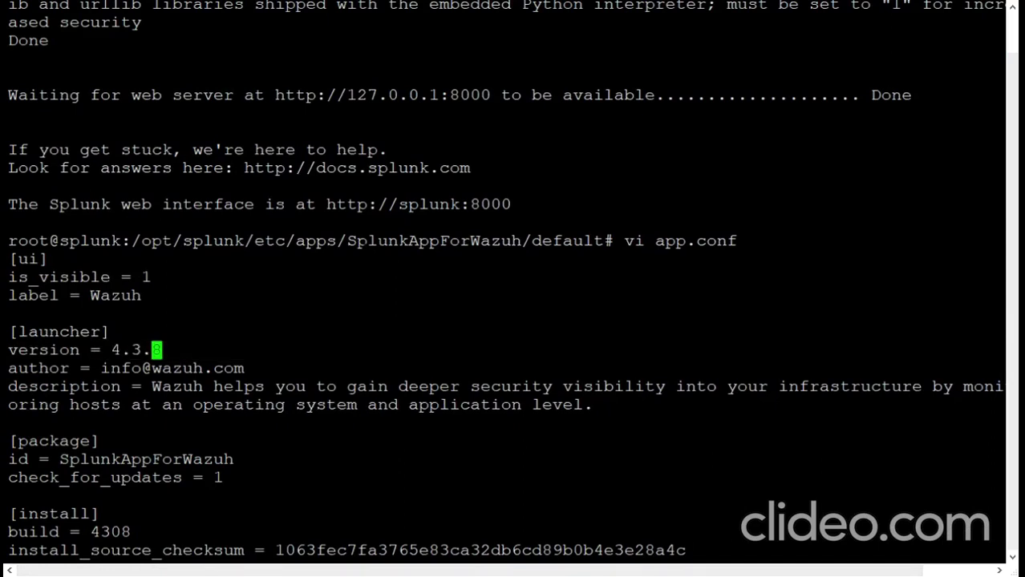
drag(346, 240, 750, 248)
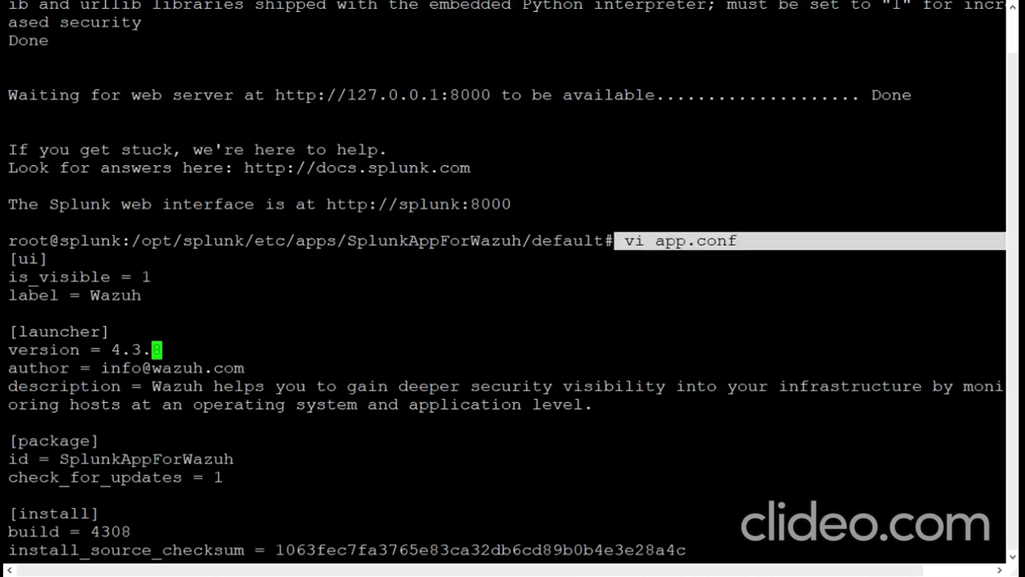
drag(655, 240, 762, 247)
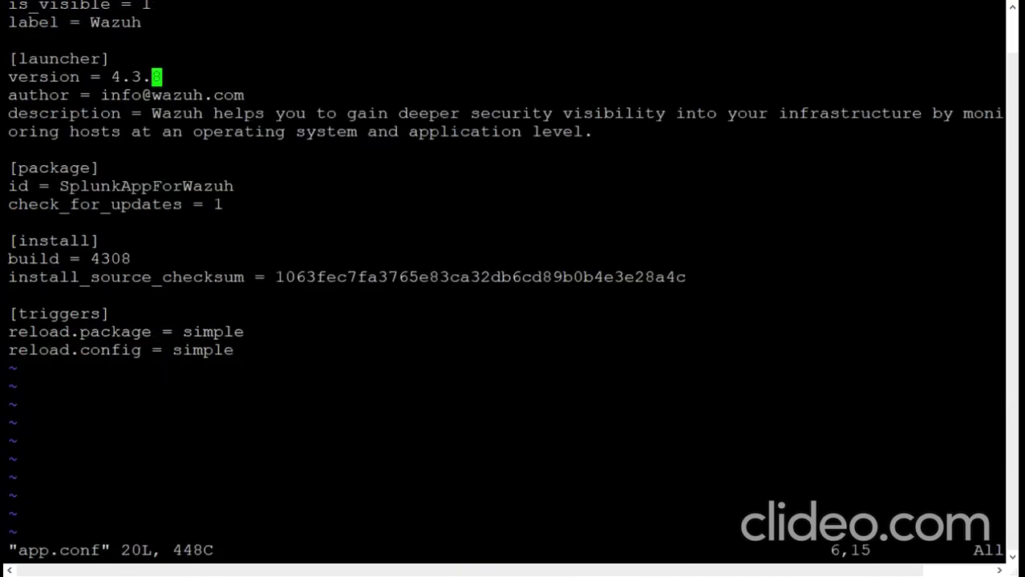
drag(1002, 77, 162, 77)
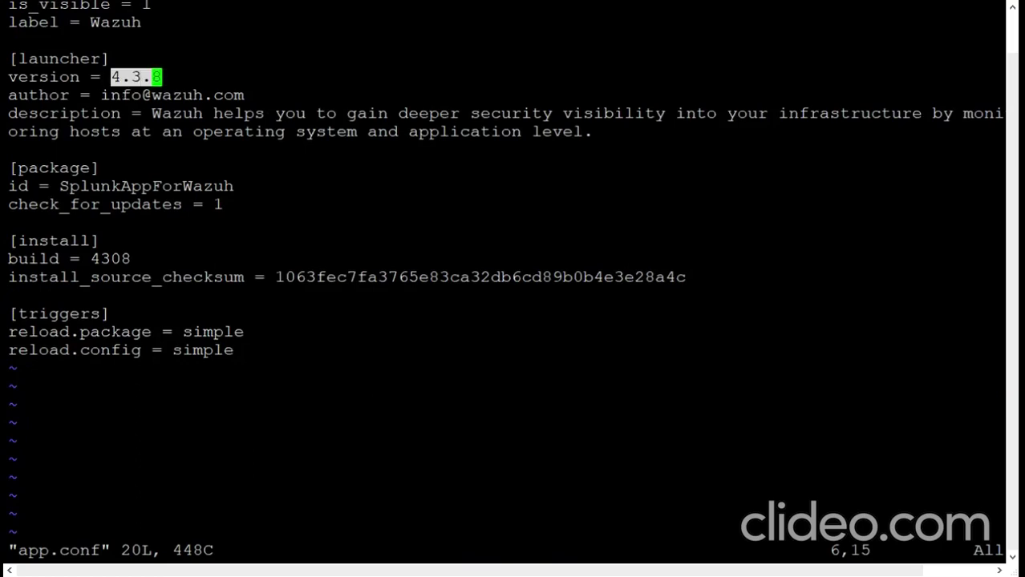
- Scroll through app.conf to confirm version 4.3.8 under [launcher] and build 4308 under [install]
scroll(513, 280, up, 5)
scroll(513, 281, down, 5)
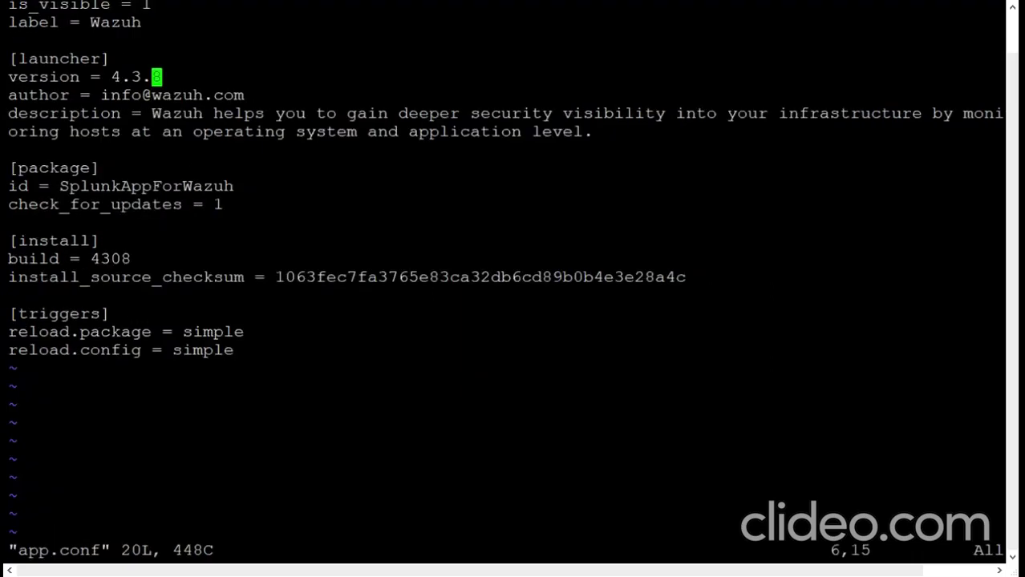
scroll(513, 281, up, 5)
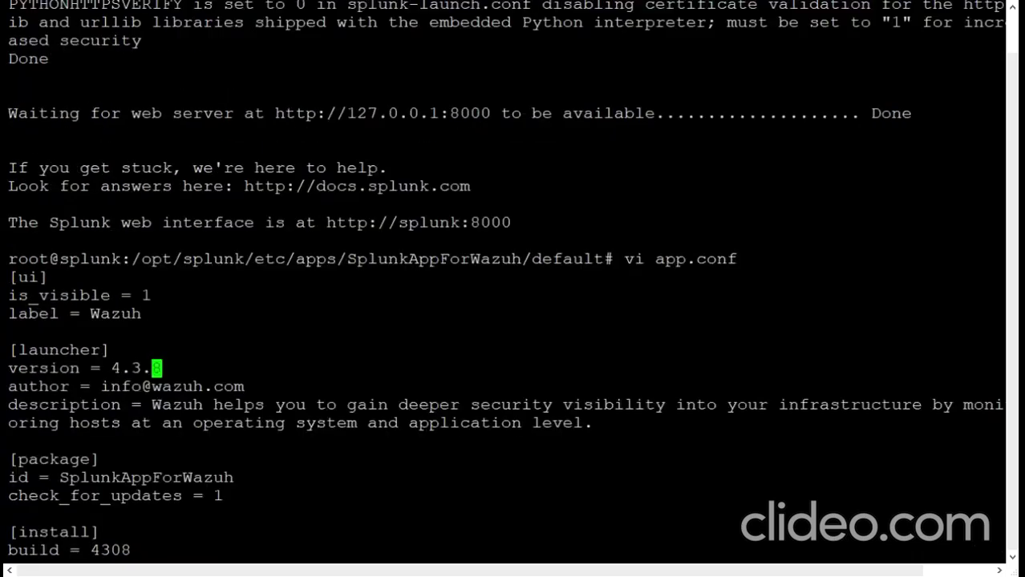
drag(808, 571, 878, 571)
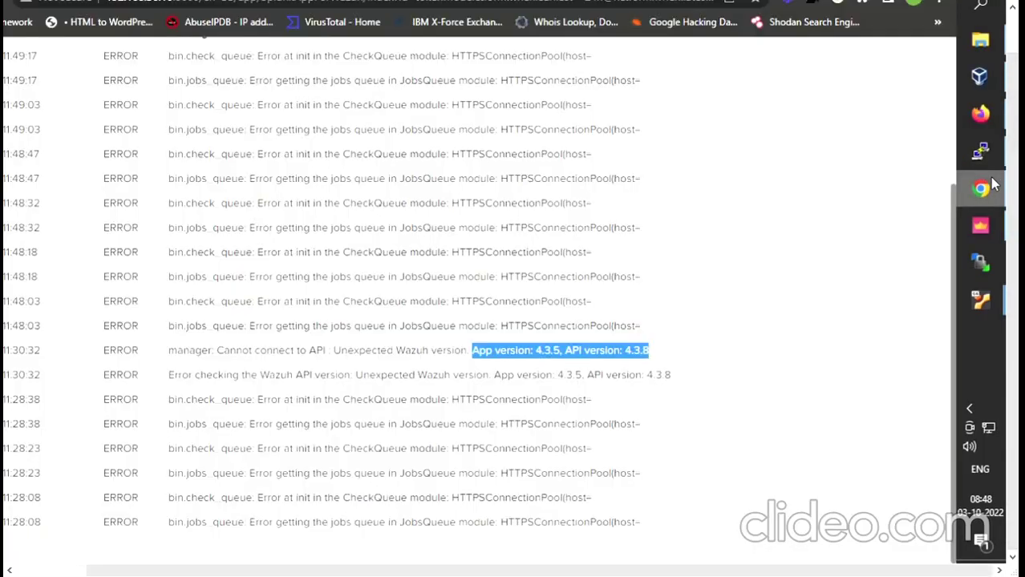
click(980, 188)
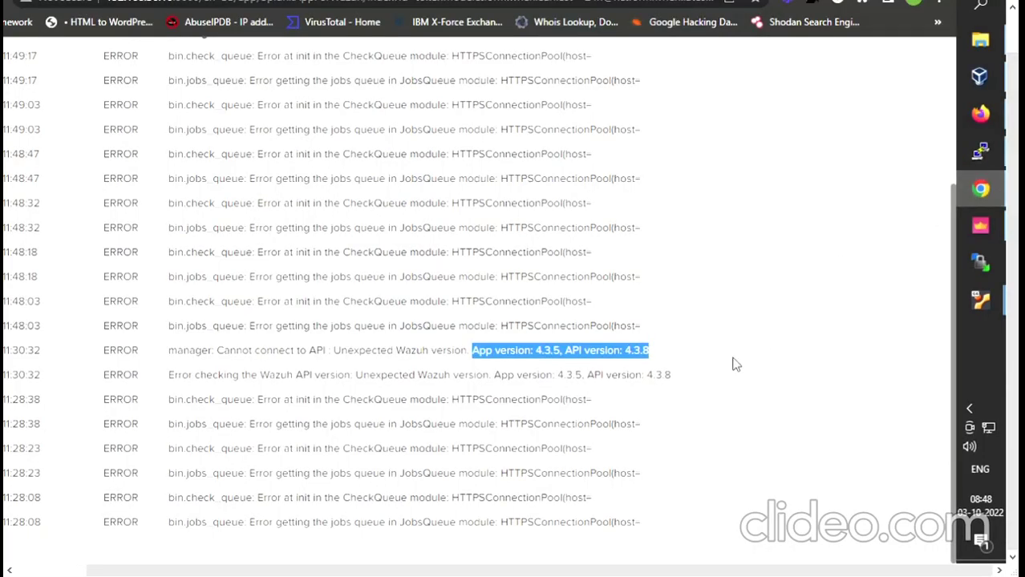
scroll(569, 332, up, 3)
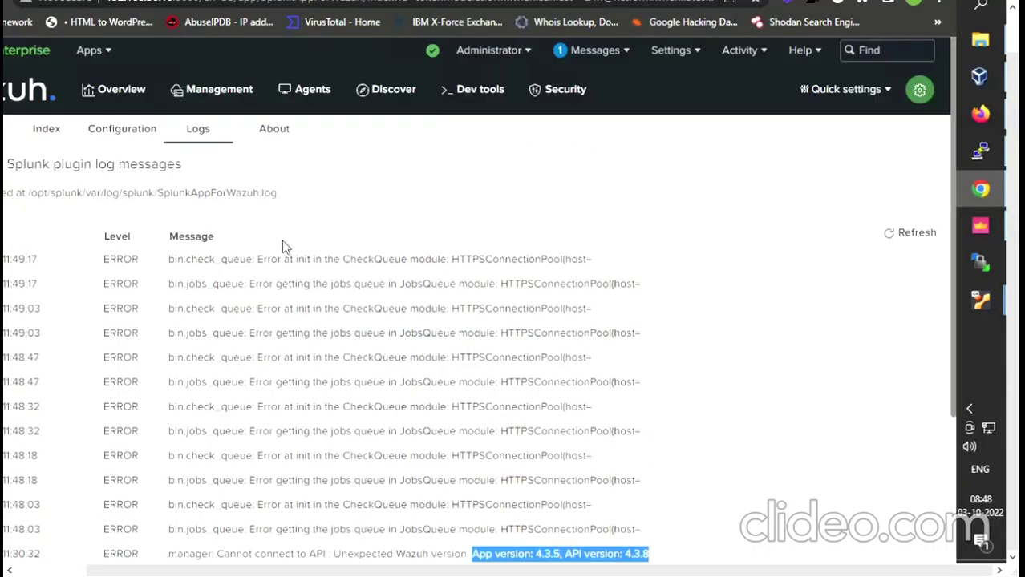
click(48, 130)
click(113, 133)
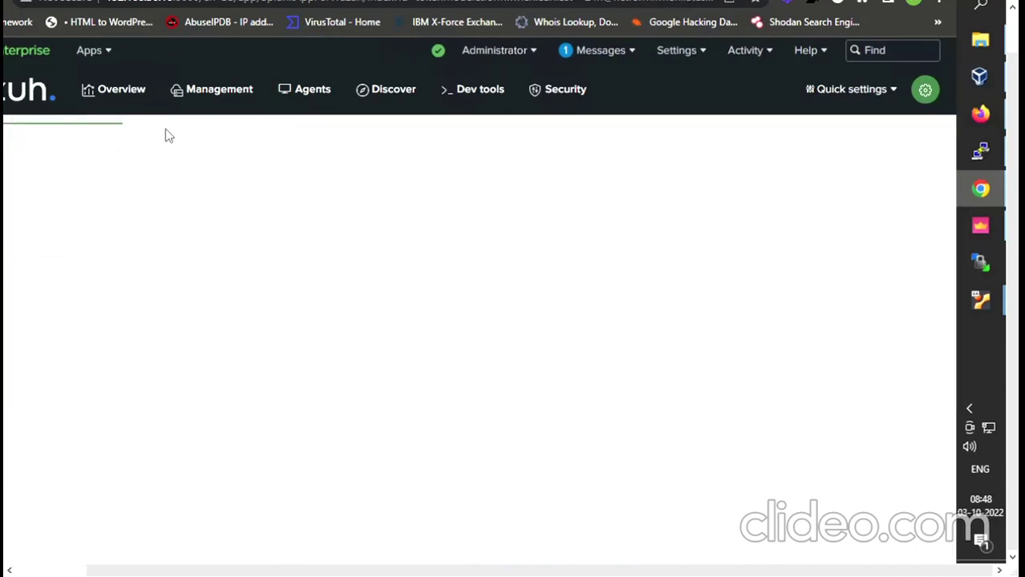
scroll(418, 554, left, 3)
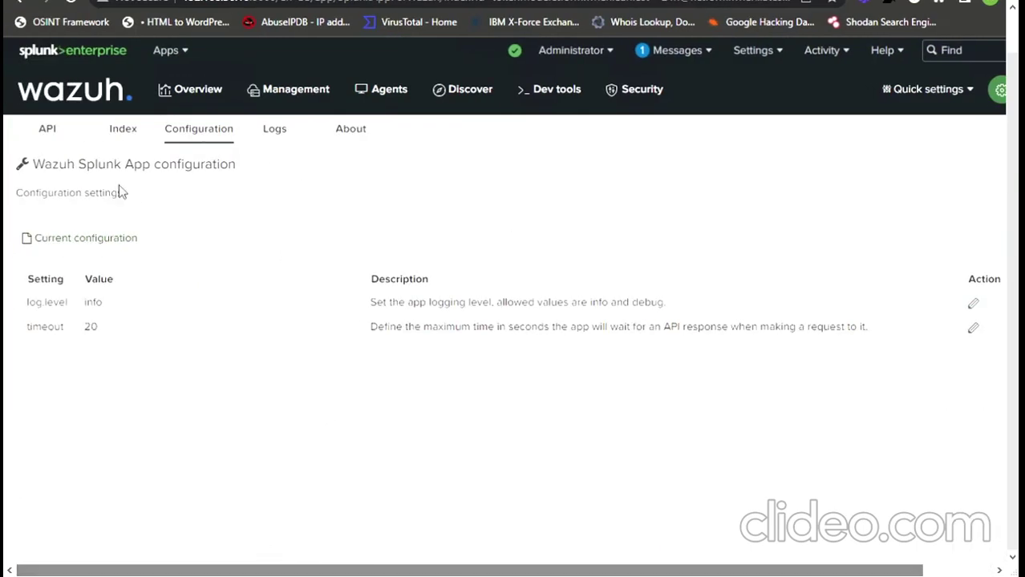
click(61, 134)
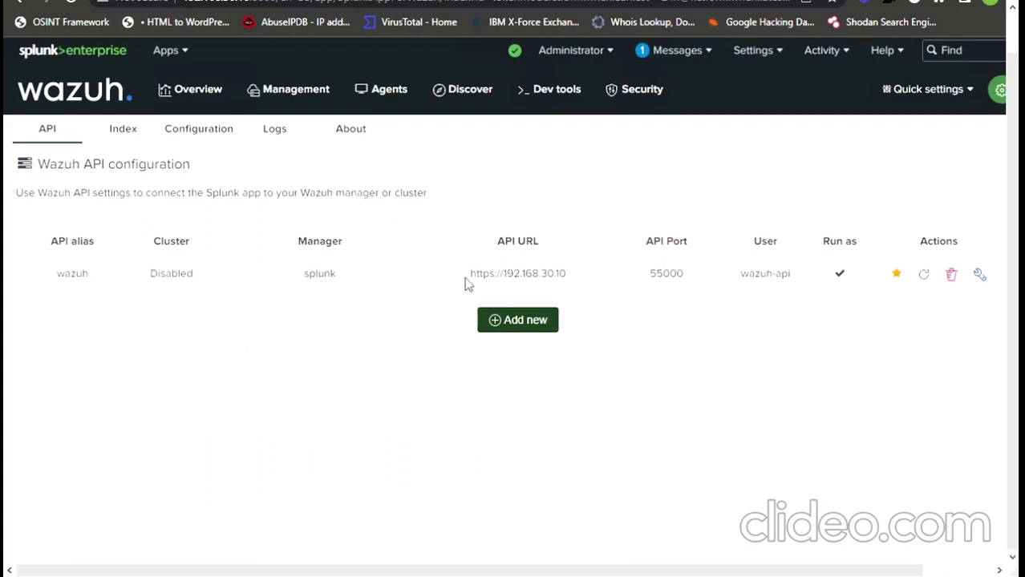
drag(461, 278, 574, 280)
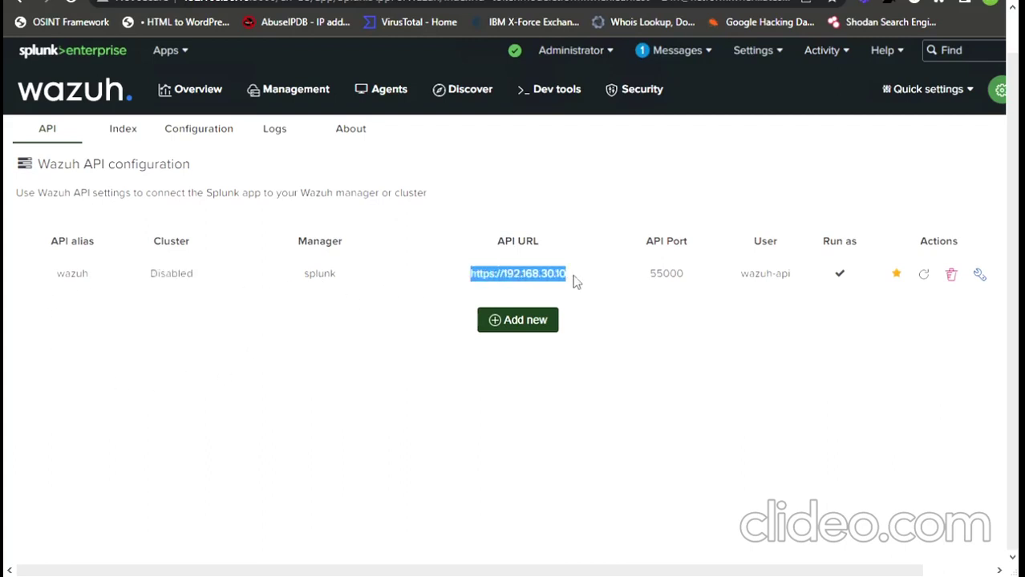
click(637, 300)
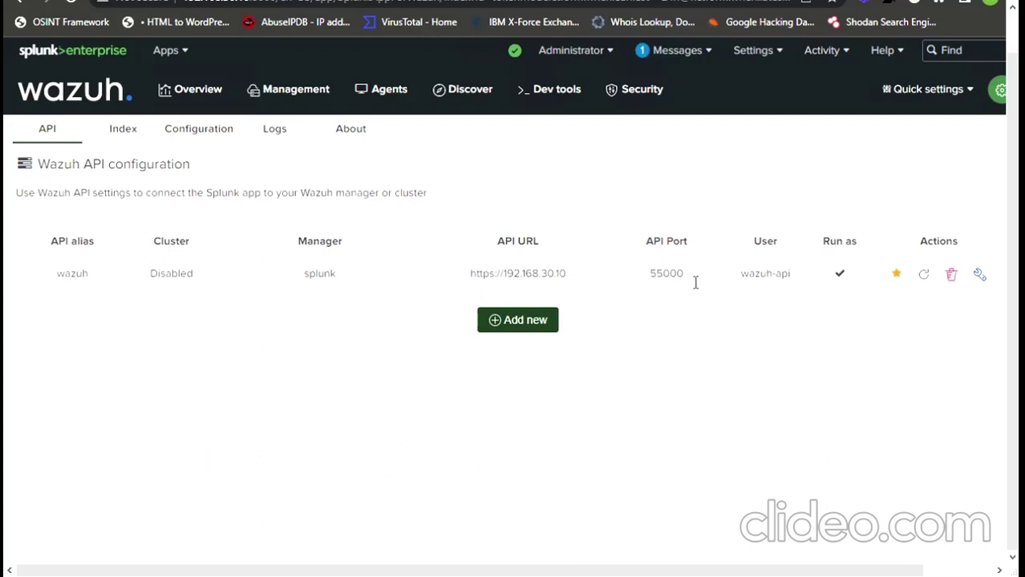
double_click(693, 281)
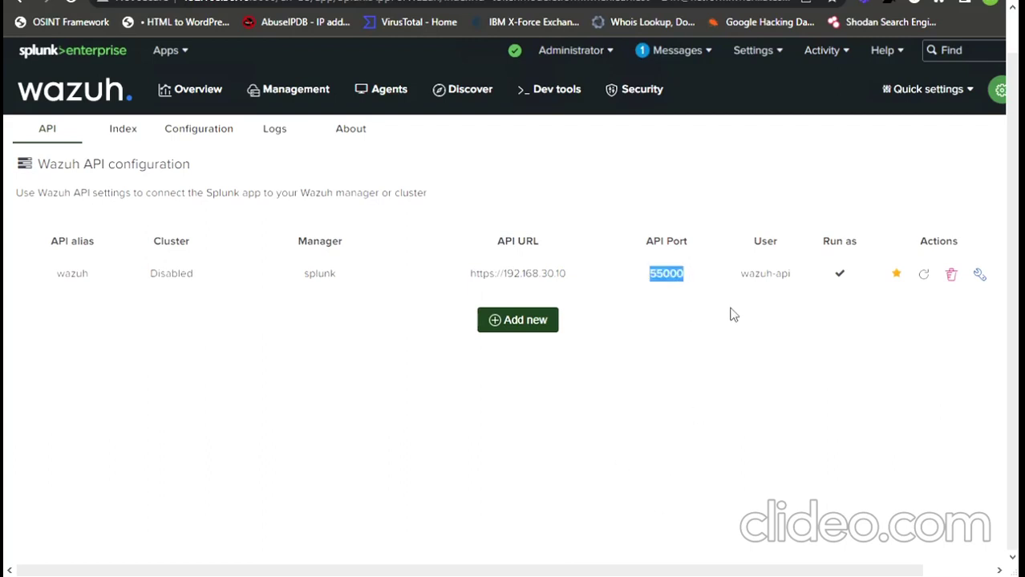
drag(738, 276, 792, 279)
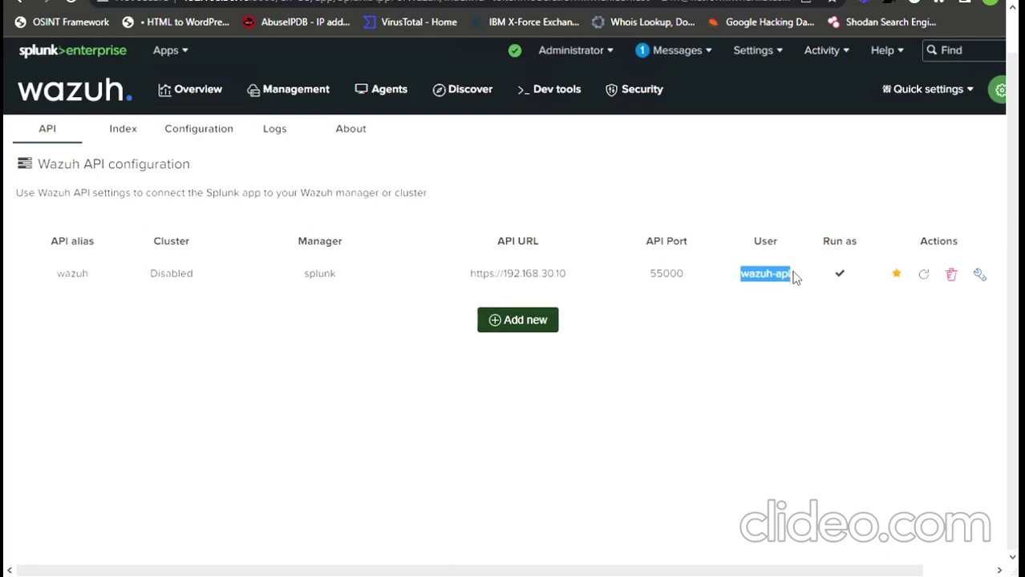
click(722, 359)
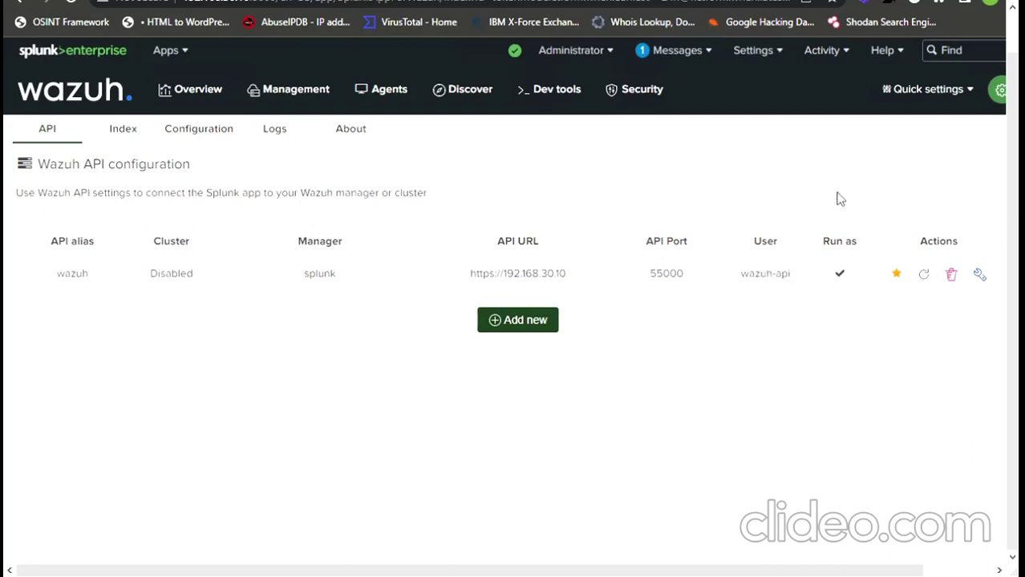
drag(745, 571, 562, 574)
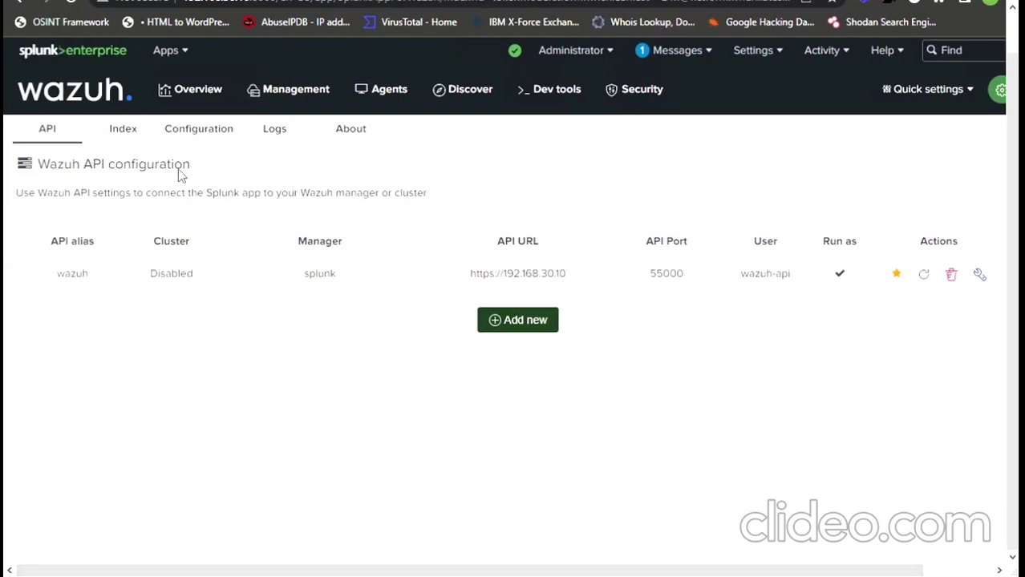